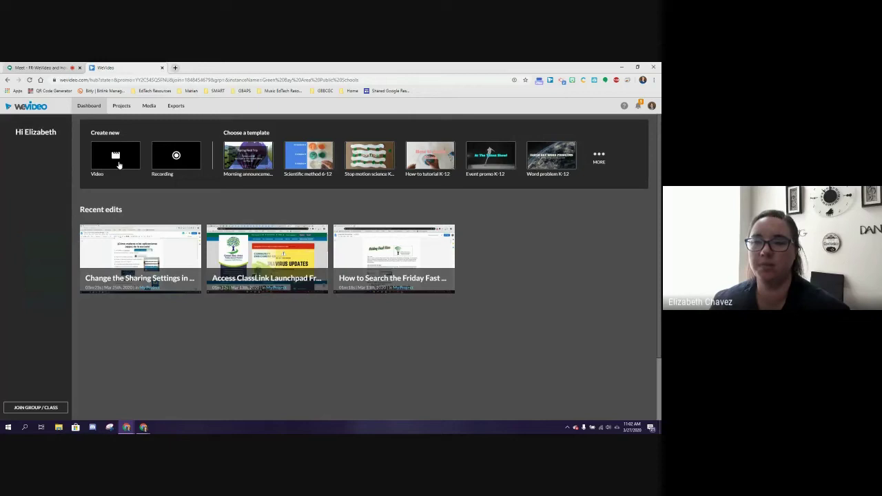
# - Create a new video edit and save it in My Project
pyautogui.click(114, 158)
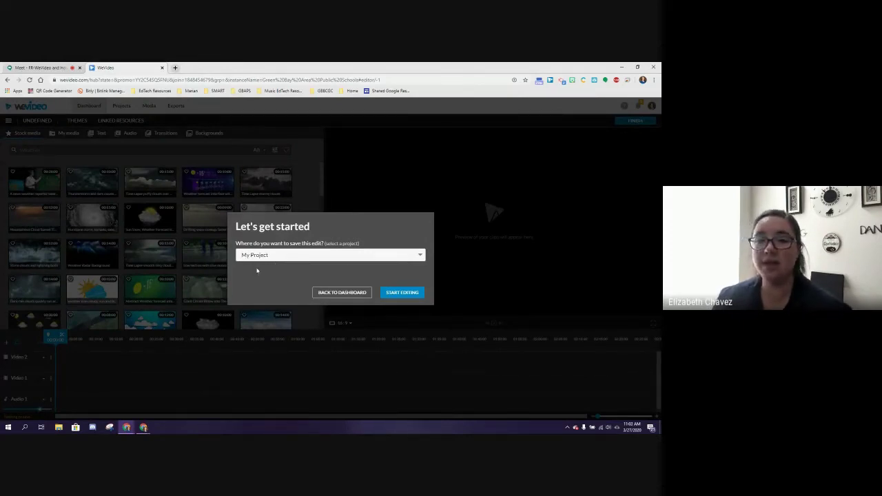
pyautogui.click(403, 293)
# - Check the Google Meet call, return to the WeVideo editor and dismiss the presenting notification
pyautogui.click(41, 68)
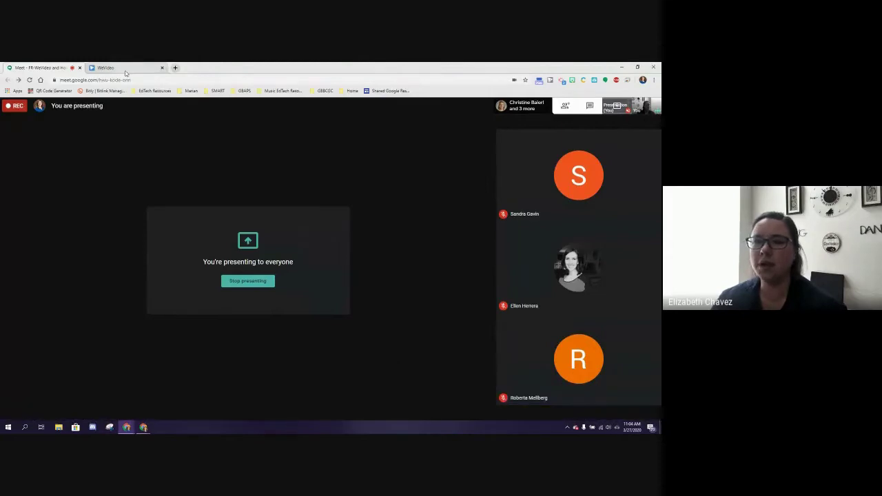
pyautogui.click(110, 67)
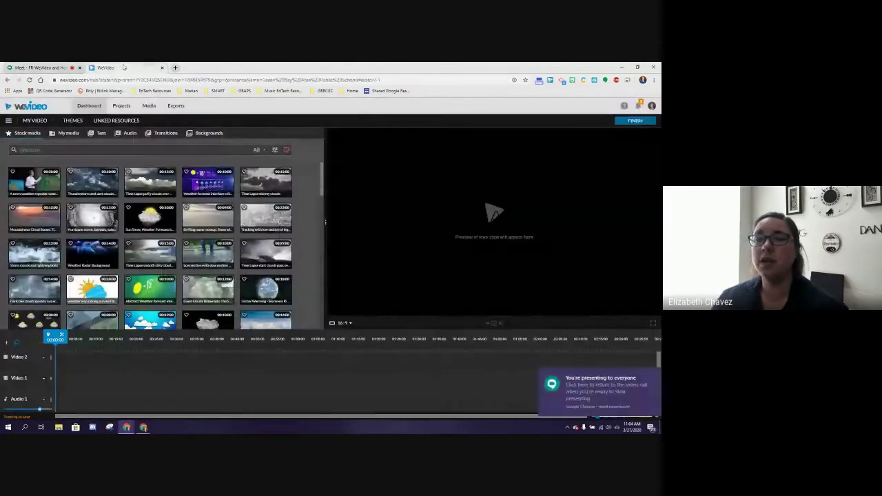
pyautogui.click(653, 377)
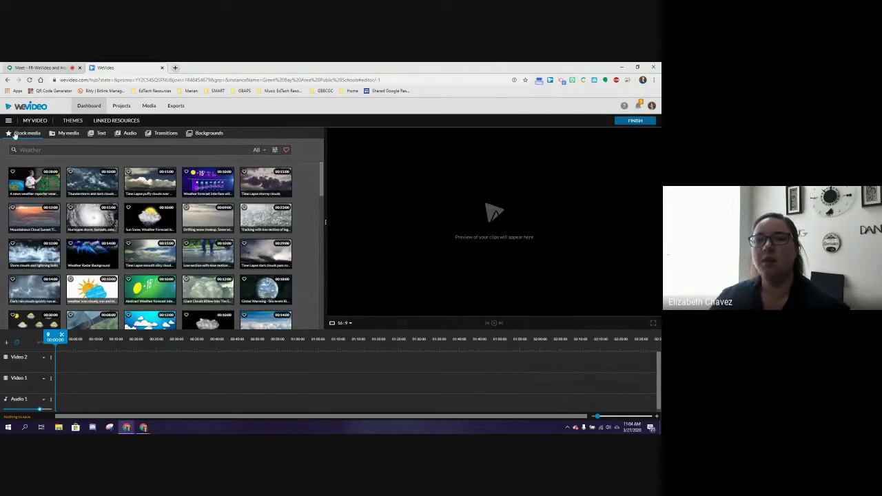
# - Set up a webcam recording from My media with HoverCam Solo8 (2894:0022) as the camera
pyautogui.click(64, 135)
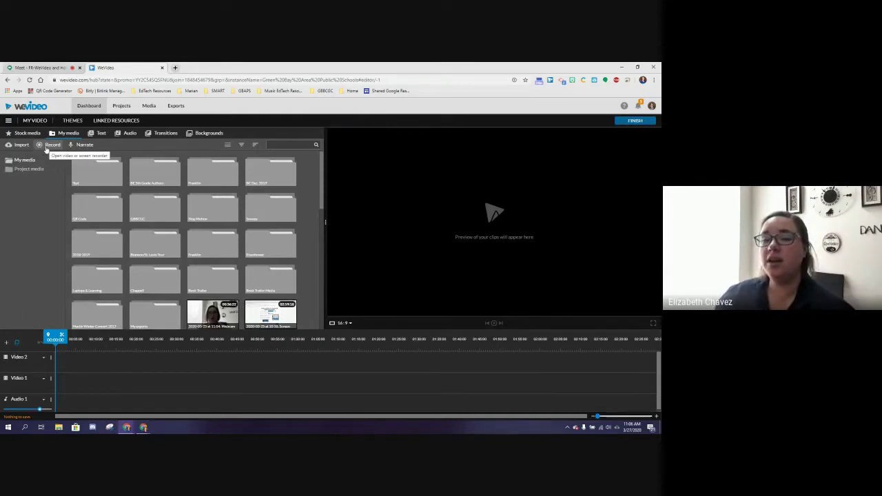
pyautogui.click(47, 146)
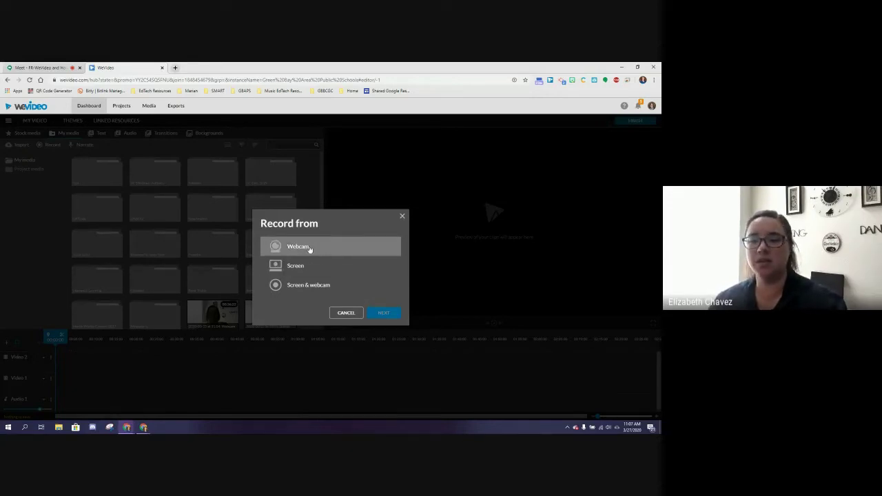
pyautogui.click(346, 314)
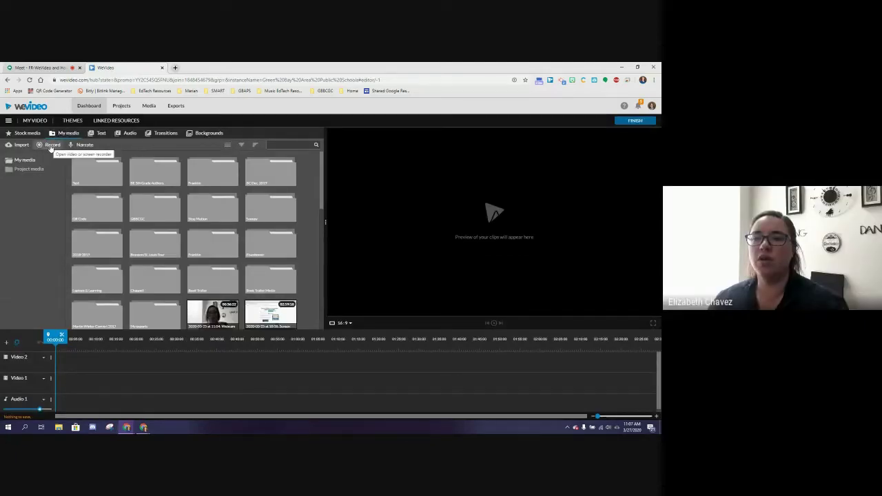
pyautogui.click(51, 145)
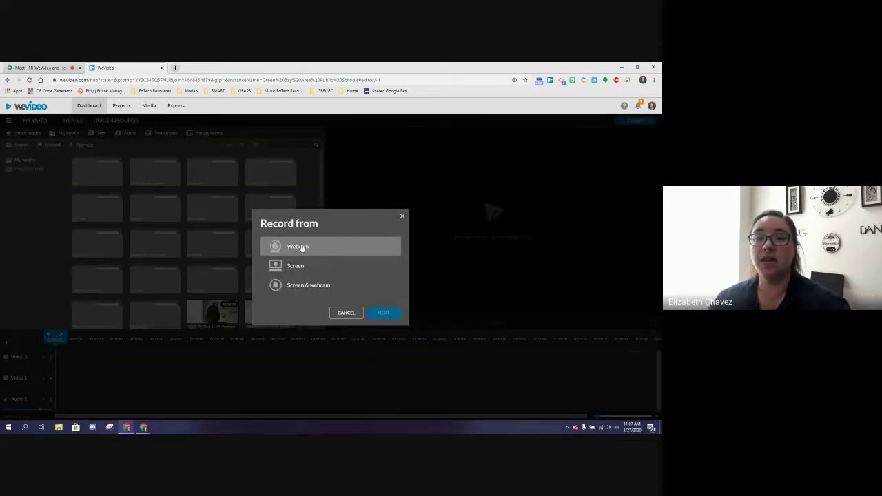
pyautogui.click(301, 248)
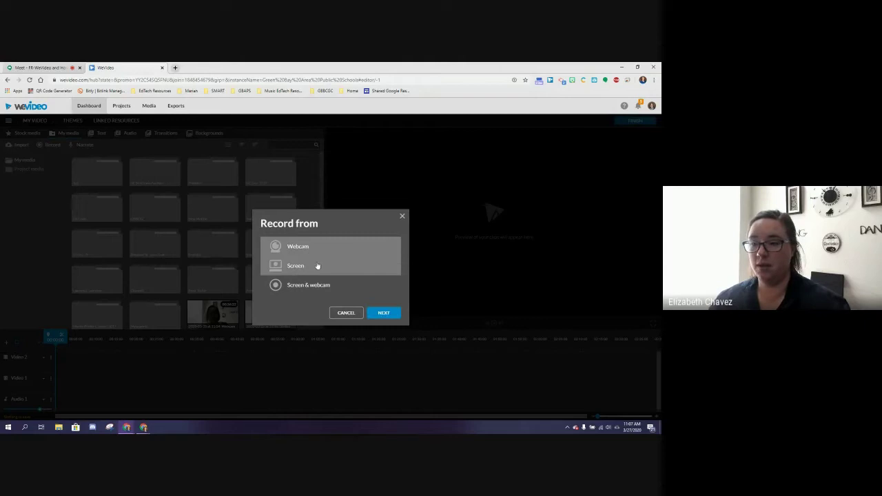
pyautogui.click(384, 313)
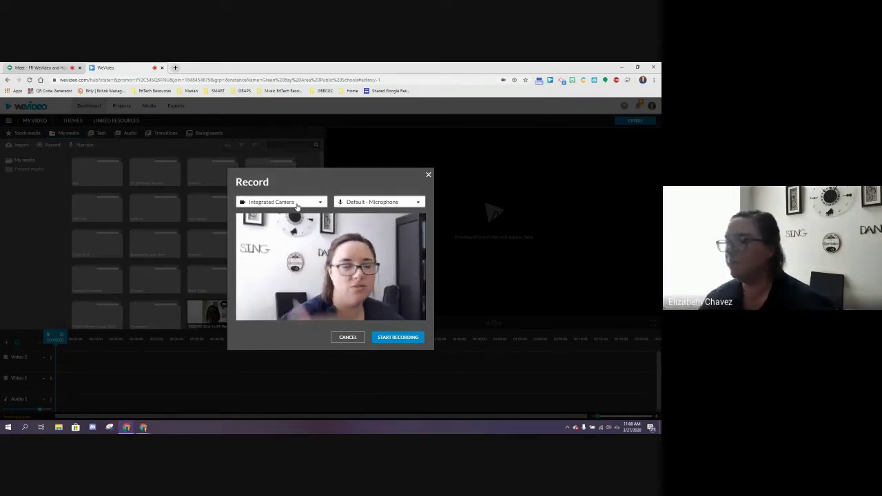
pyautogui.click(319, 203)
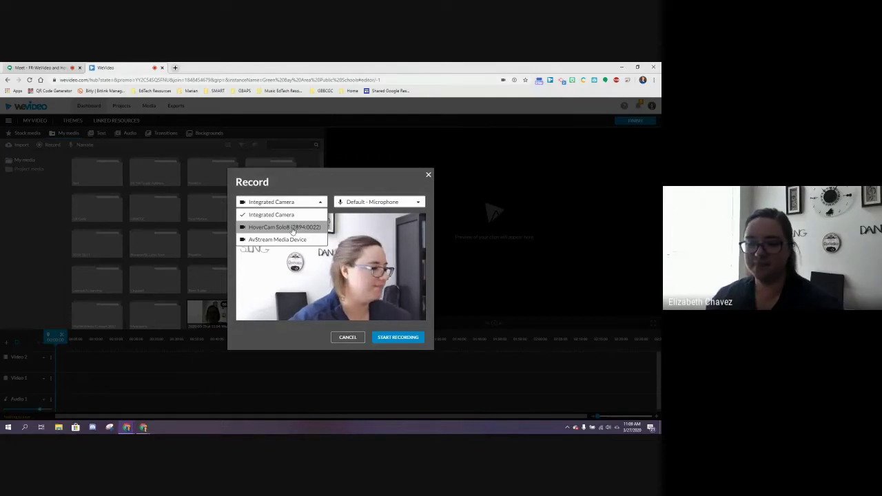
pyautogui.click(293, 227)
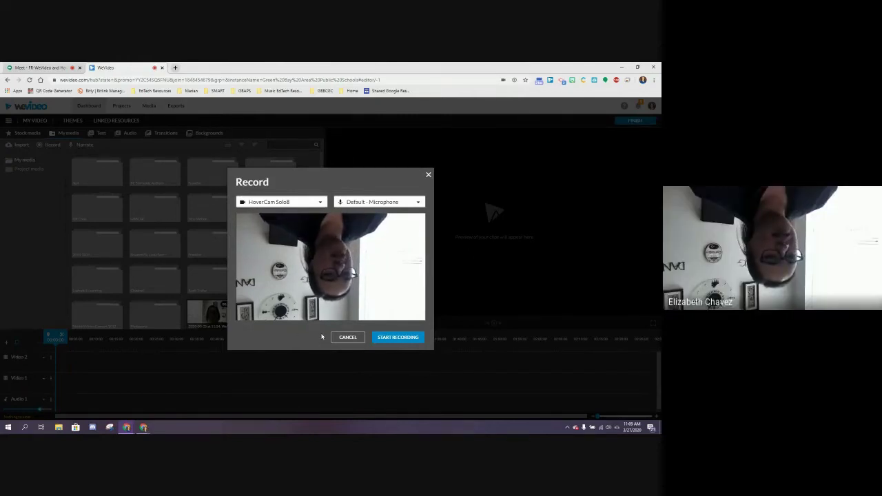
# - Read the participants' replies in the Google Meet chat and return to the WeVideo recording setup
pyautogui.click(47, 67)
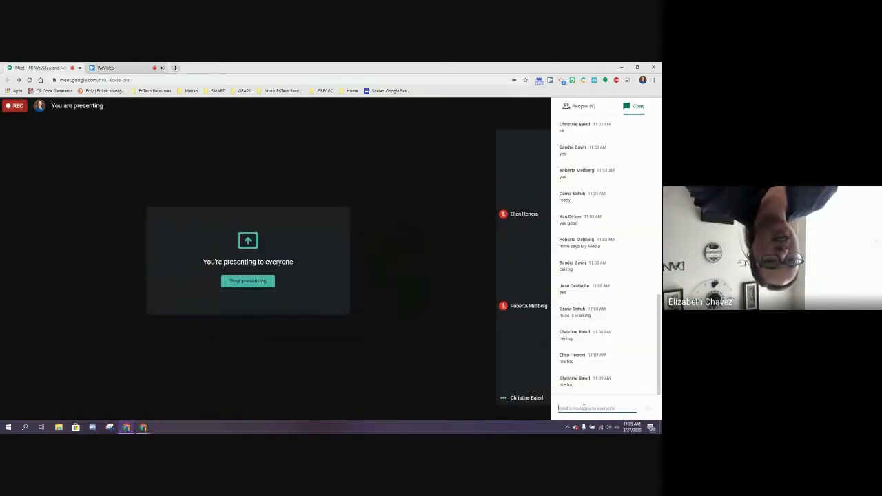
pyautogui.click(584, 408)
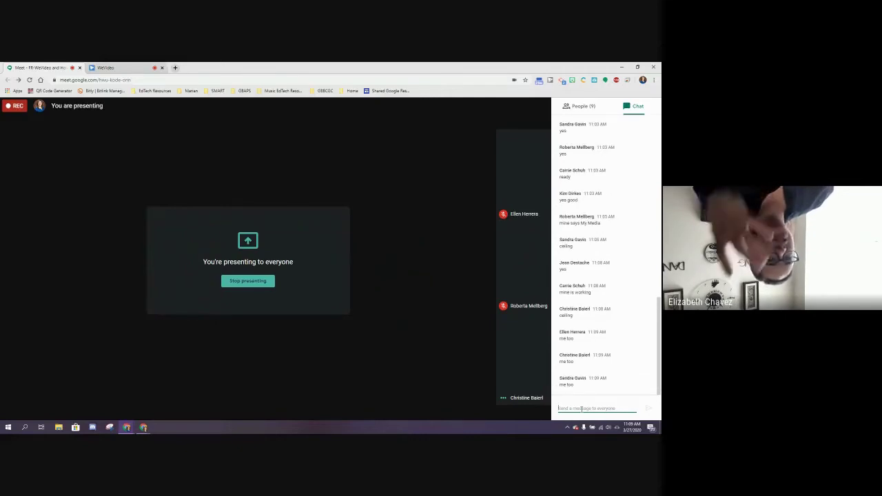
pyautogui.click(106, 67)
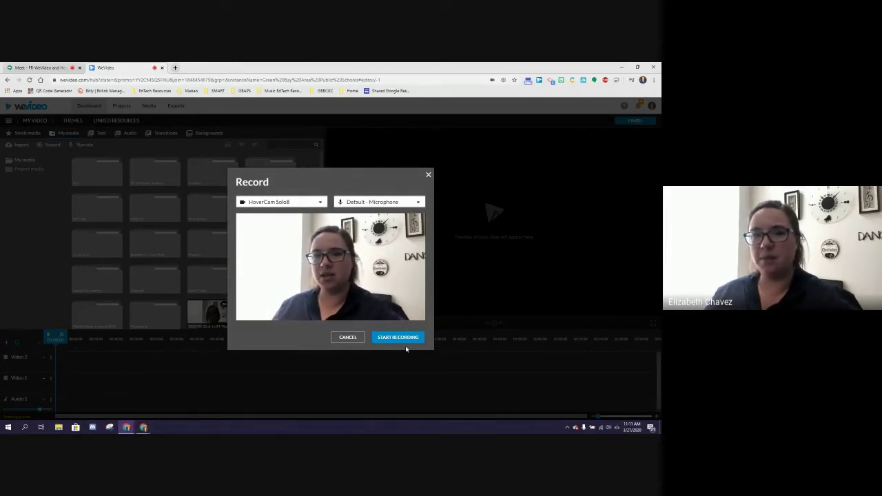
pyautogui.click(43, 69)
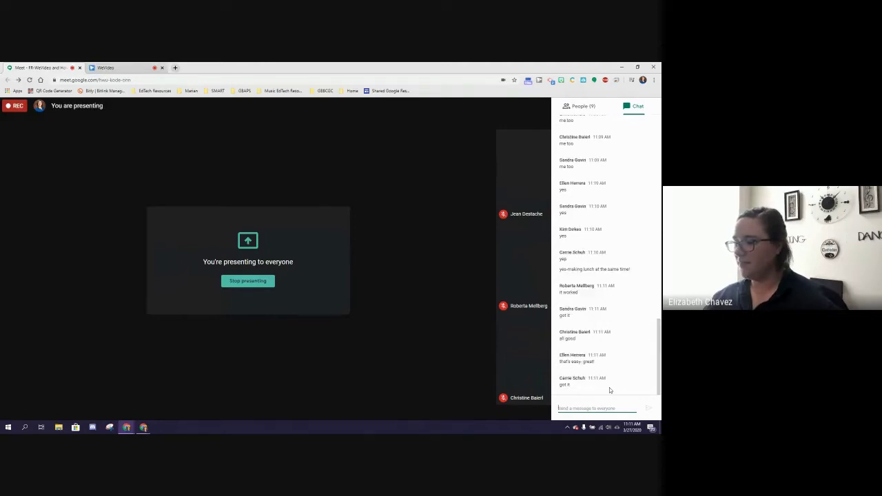
pyautogui.click(110, 67)
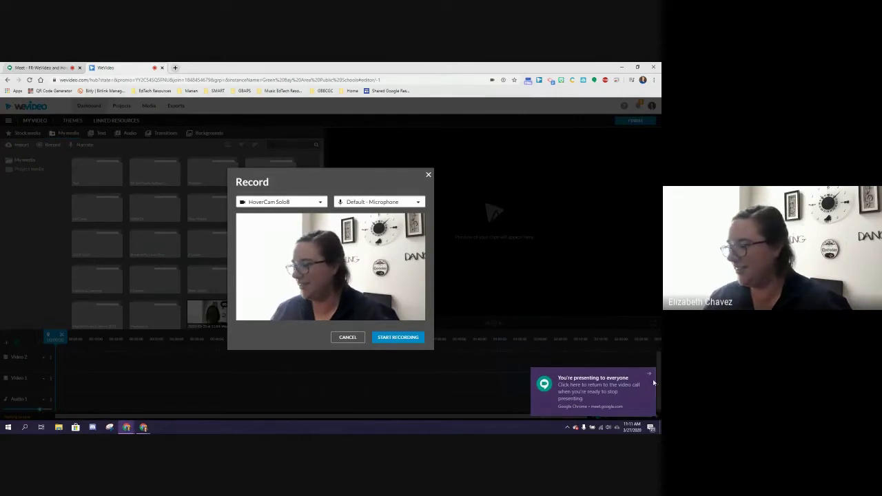
pyautogui.click(650, 376)
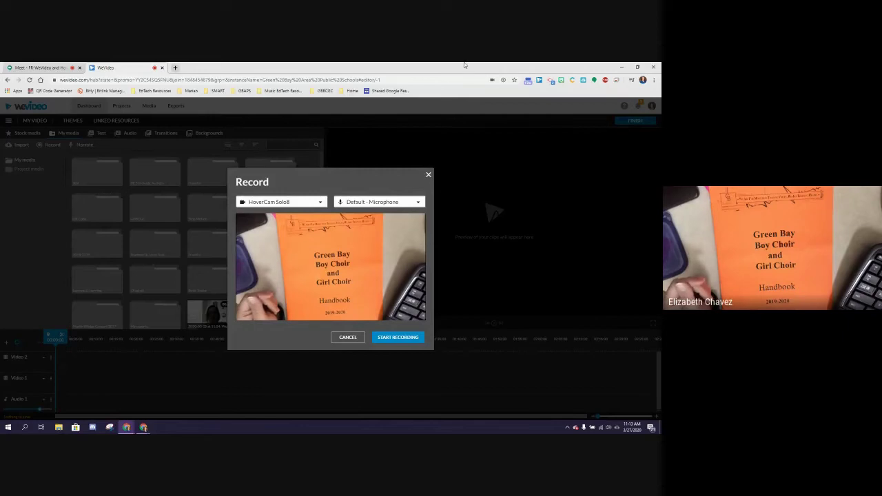
pyautogui.click(41, 68)
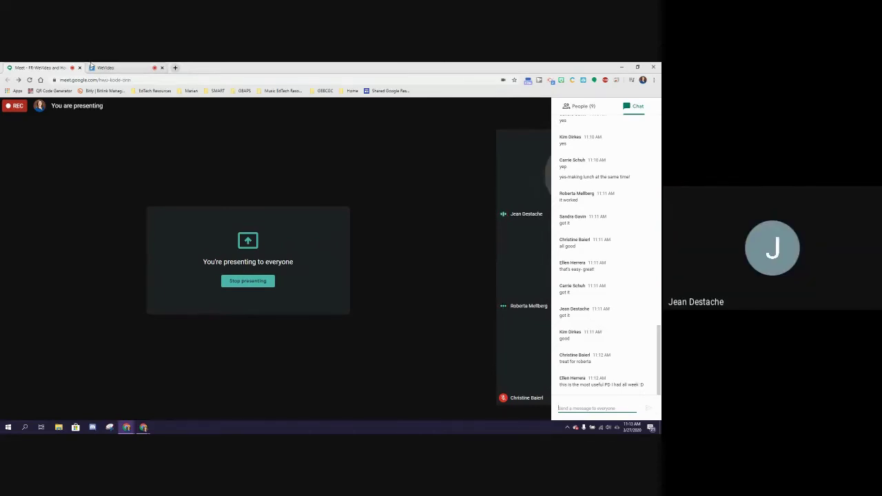
pyautogui.click(105, 67)
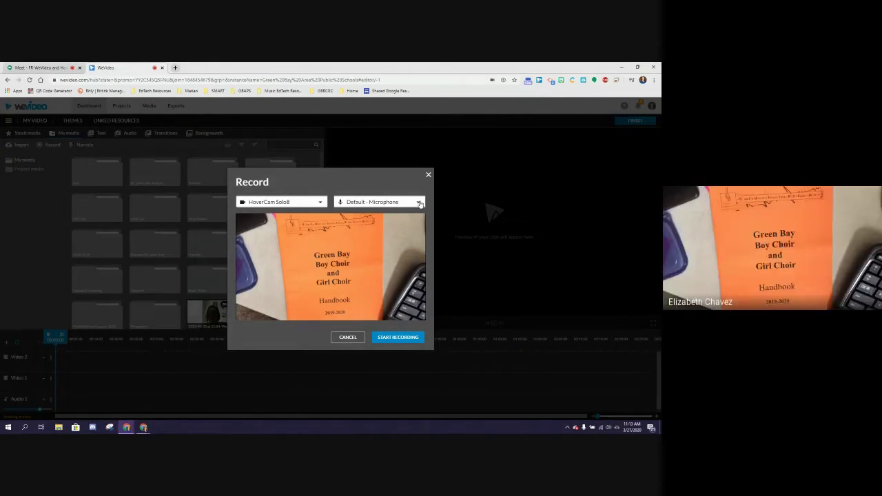
# - Set the recording's microphone to HoverCam Solo8, keeping HoverCam Solo8 as the camera
pyautogui.click(321, 203)
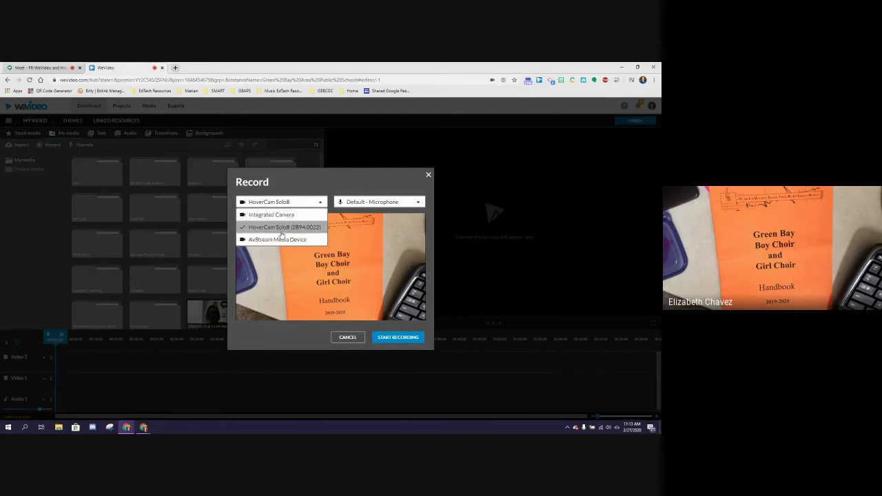
pyautogui.click(419, 203)
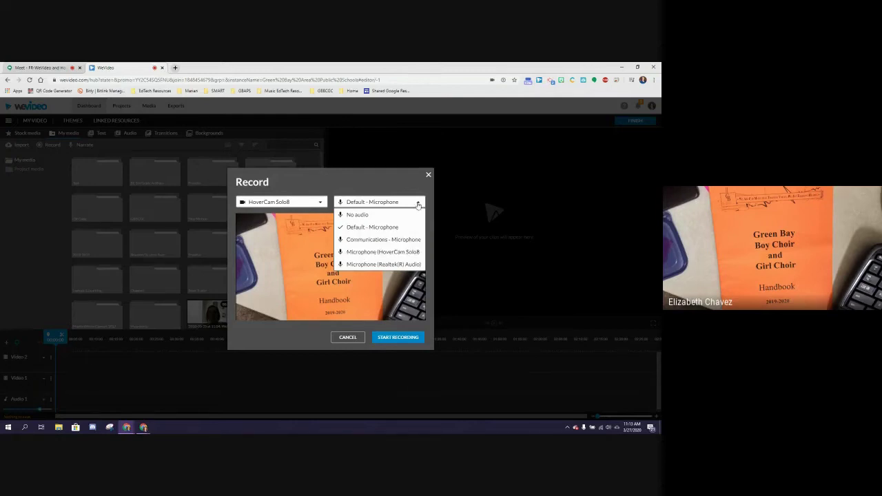
pyautogui.click(406, 252)
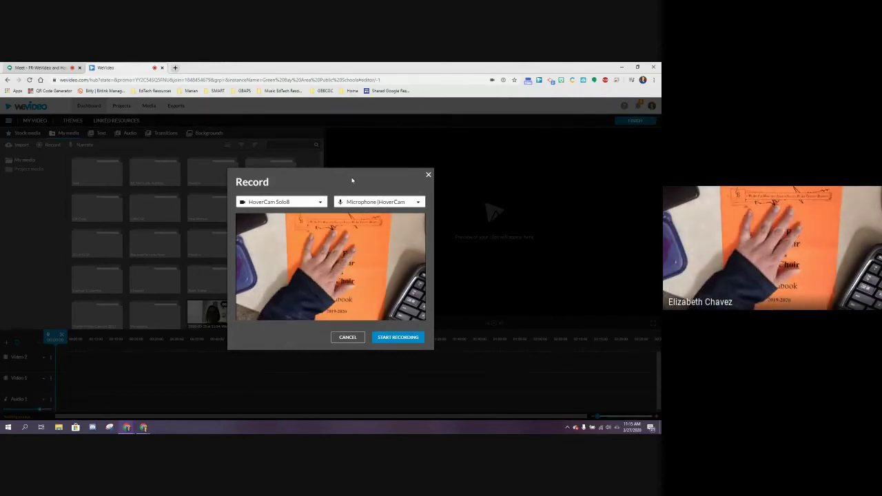
pyautogui.click(320, 202)
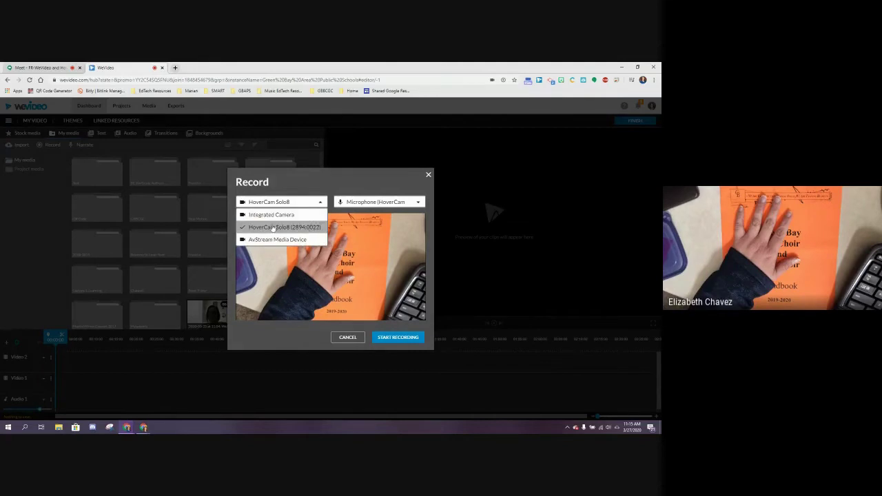
pyautogui.click(419, 202)
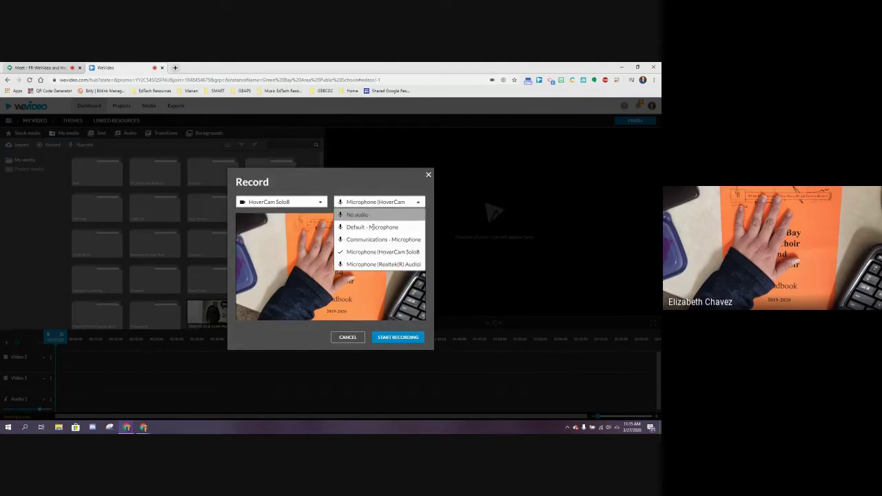
pyautogui.click(394, 253)
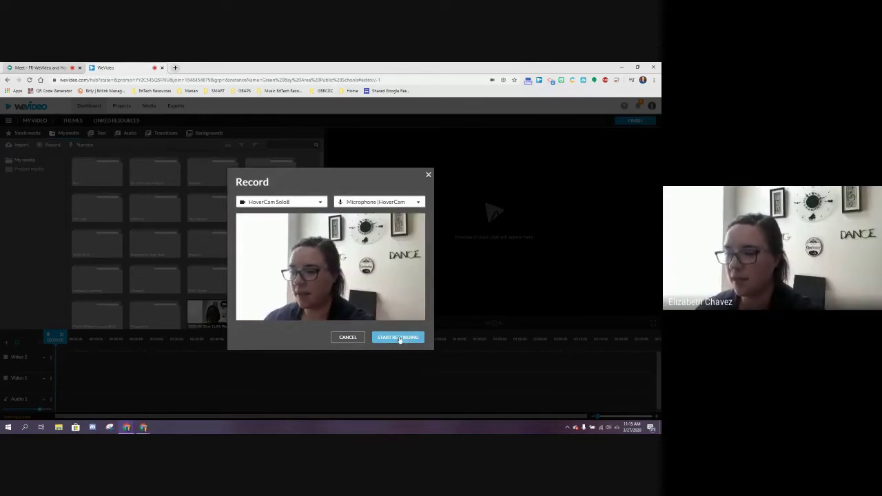
# - Record a webcam clip of about 2 minutes 10 seconds and save it to My media
pyautogui.click(400, 338)
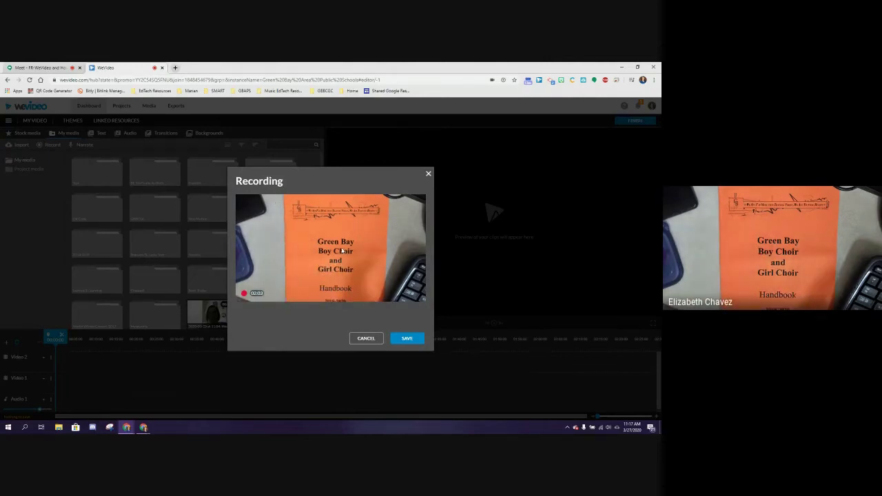
pyautogui.click(408, 339)
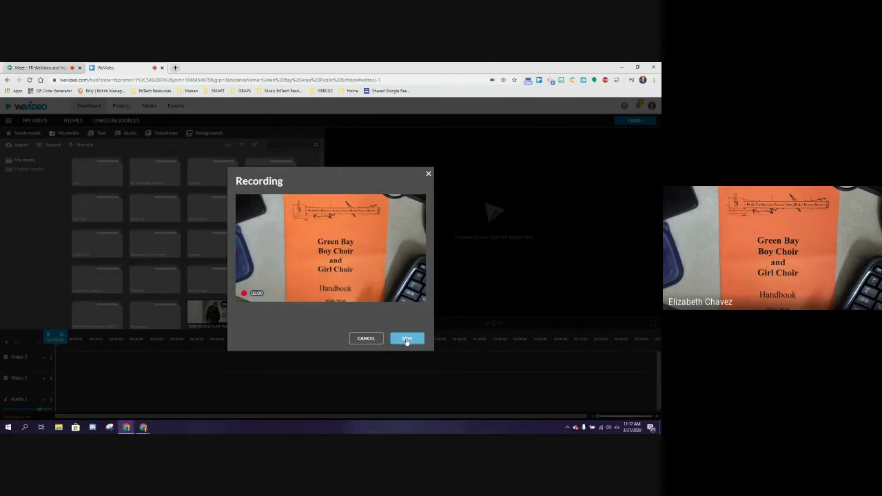
pyautogui.click(406, 341)
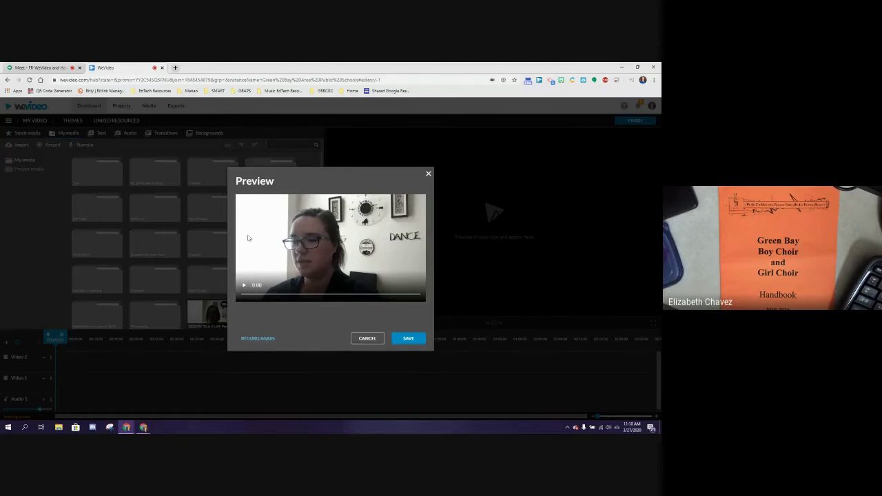
pyautogui.click(406, 342)
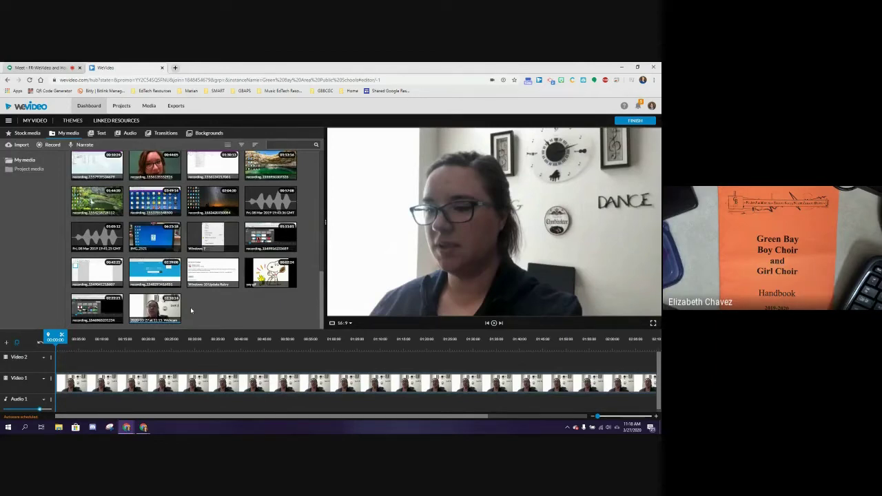
# - Place the new webcam recording on the Video 1 track of the timeline
pyautogui.moveTo(154, 308); pyautogui.dragTo(121, 389)
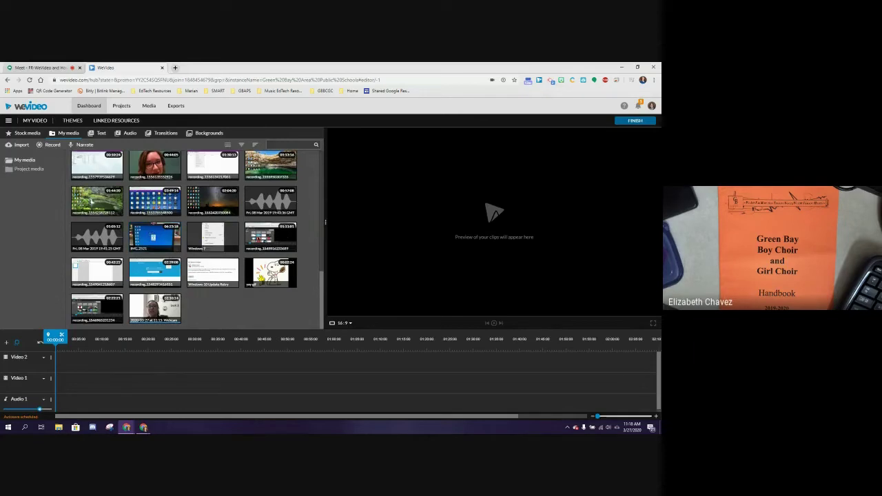
# - Switch to the Google Meet call, check the chat and dismiss the notifications that cover the call
pyautogui.click(38, 68)
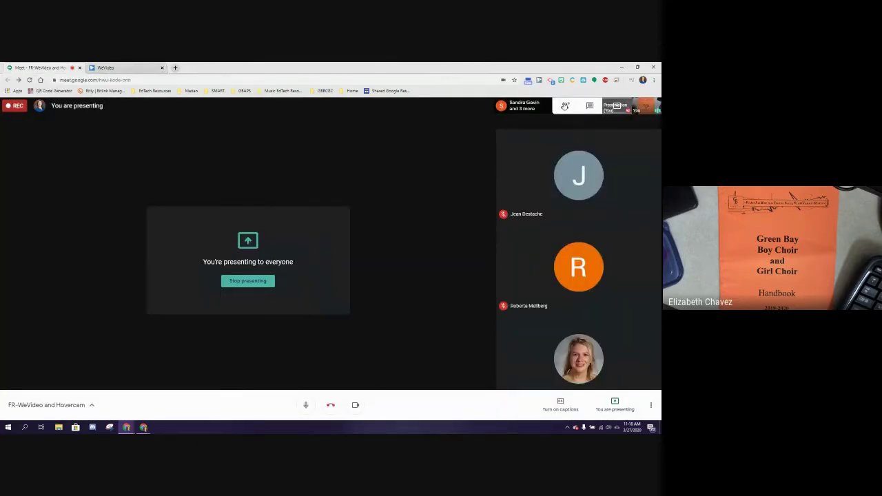
pyautogui.click(589, 107)
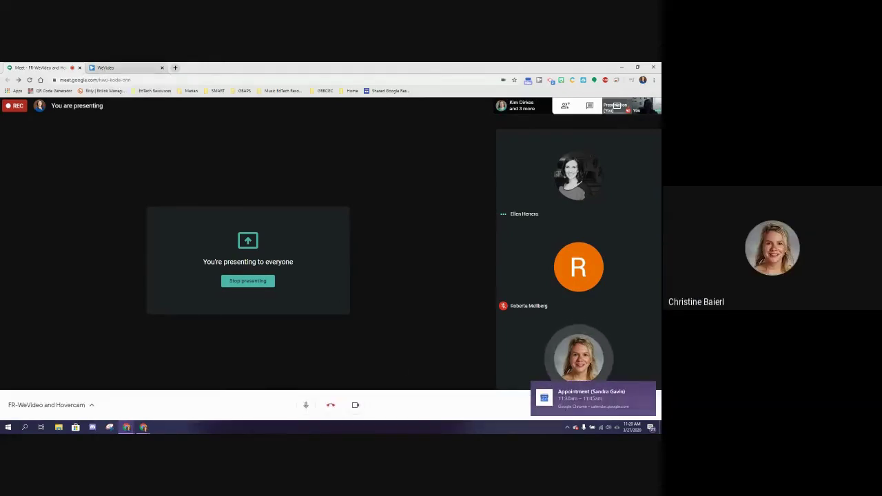
pyautogui.click(650, 389)
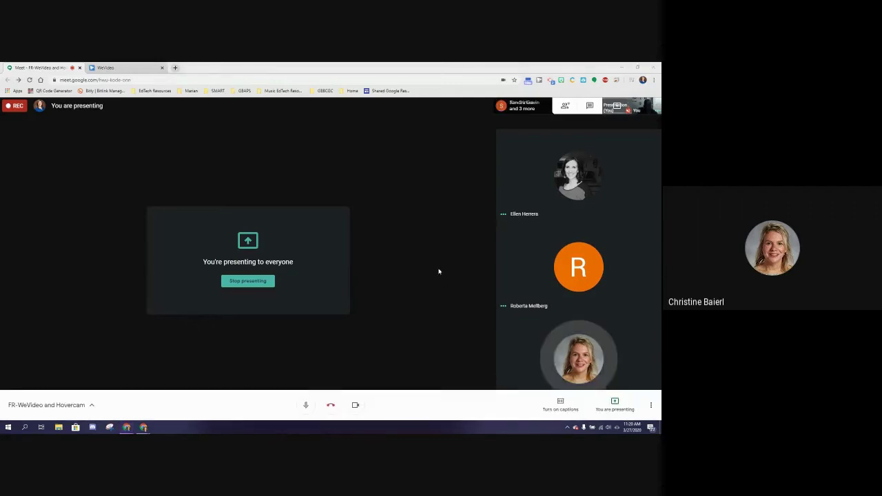
pyautogui.click(651, 378)
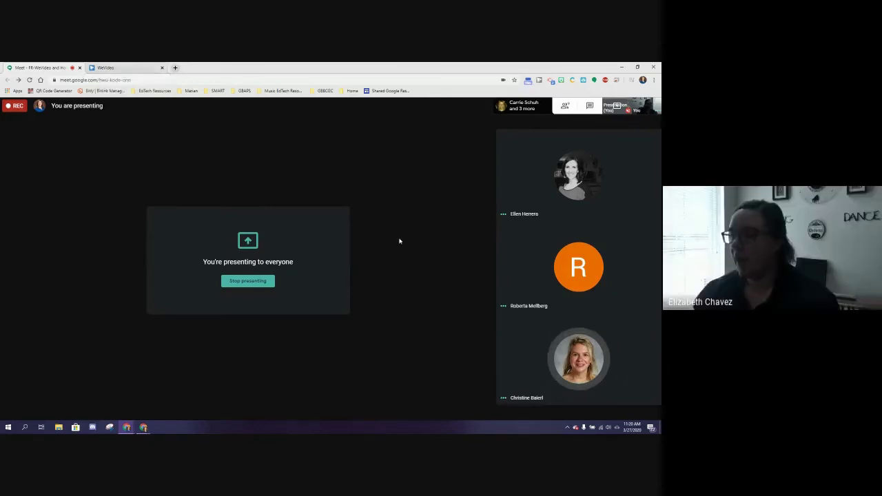
# - Stop presenting the screen in the Google Meet call
pyautogui.click(617, 406)
pyautogui.click(620, 373)
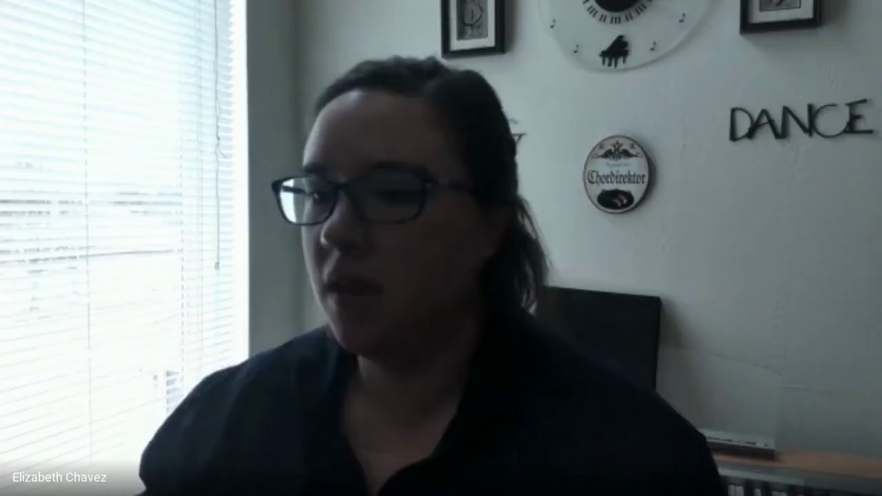
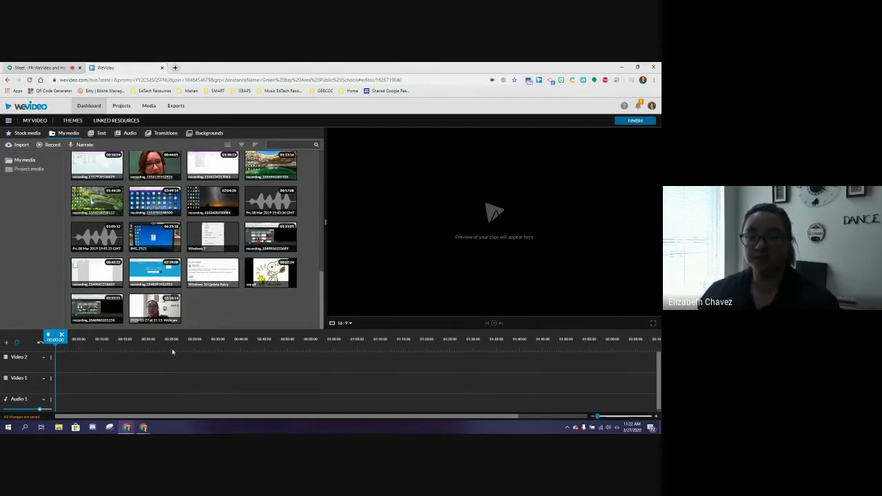
# - Place the 2020-03-27 at 11:15 webcam recording at the start of the Video 1 track, with its full length visible in the timeline
pyautogui.click(155, 308)
pyautogui.moveTo(154, 308); pyautogui.dragTo(58, 383)
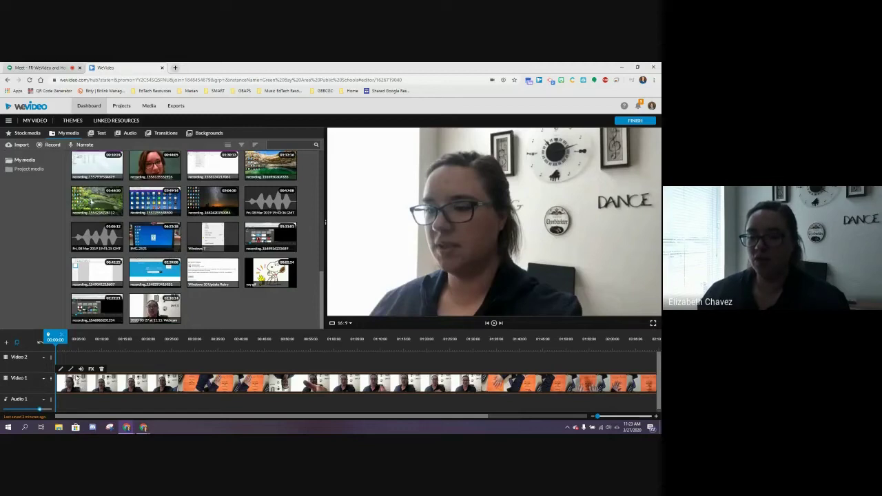
pyautogui.click(135, 383)
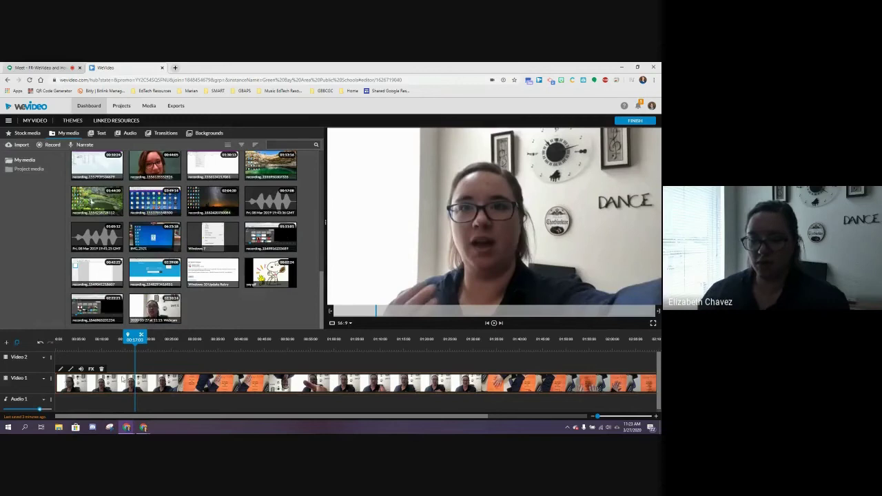
pyautogui.moveTo(187, 419); pyautogui.dragTo(147, 425)
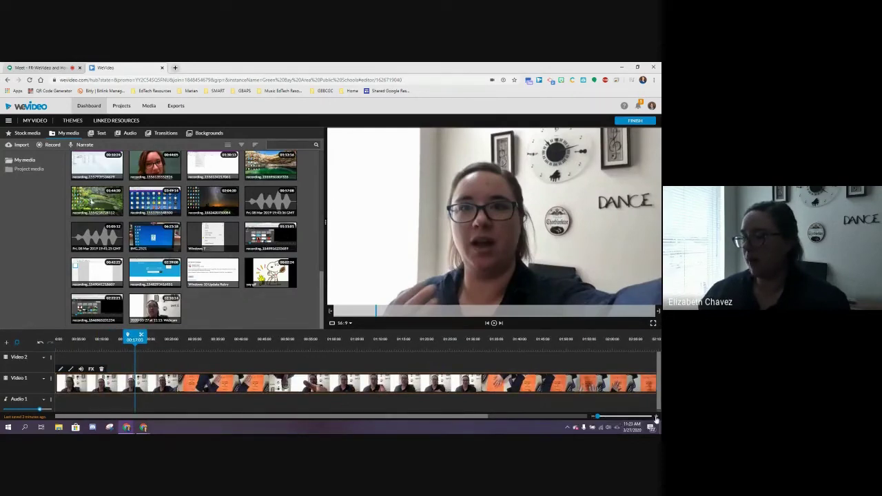
pyautogui.moveTo(599, 416); pyautogui.dragTo(597, 416)
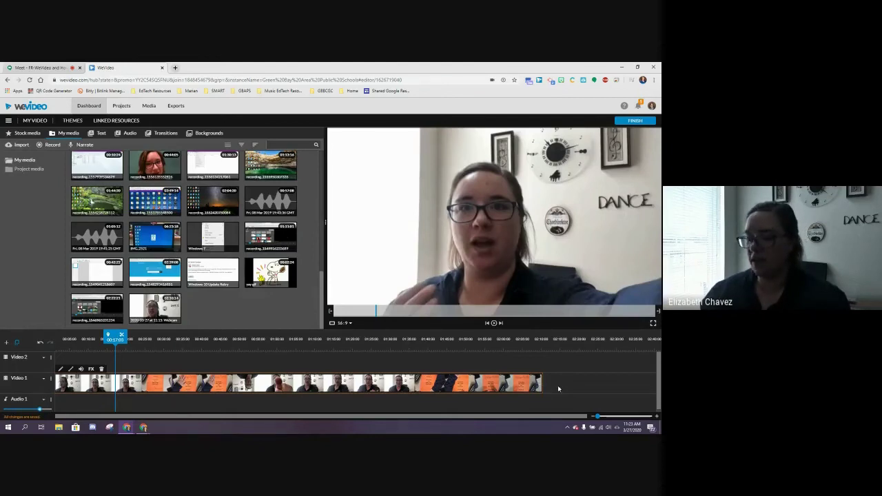
pyautogui.moveTo(235, 418); pyautogui.dragTo(230, 418)
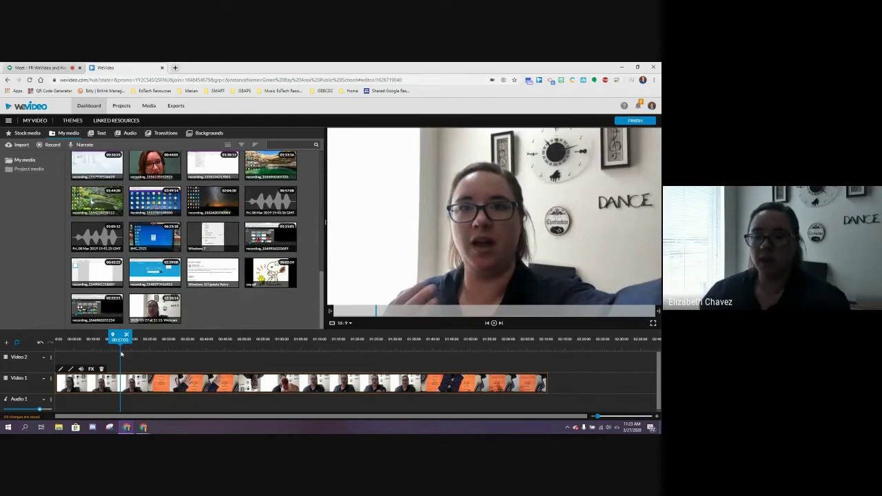
# - Scrub through the webcam clip to about 57 seconds, return to its start and play the first 20 seconds or so
pyautogui.moveTo(119, 337); pyautogui.dragTo(273, 338)
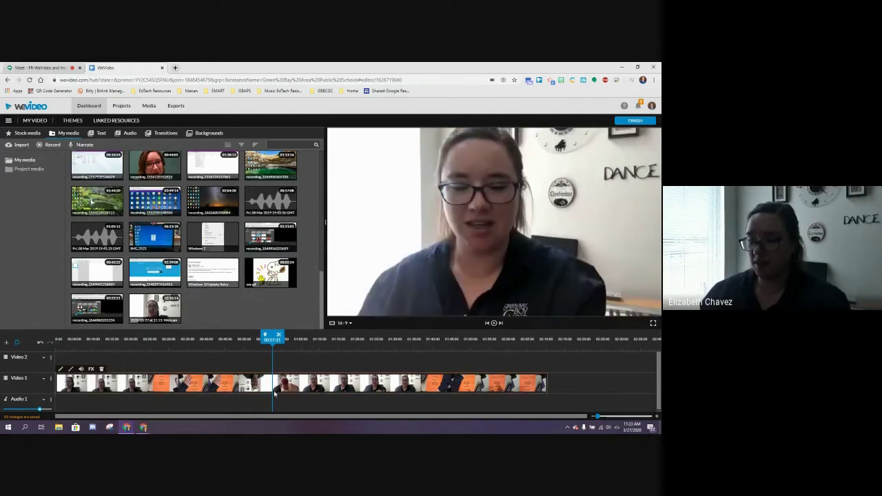
pyautogui.moveTo(272, 338); pyautogui.dragTo(56, 355)
pyautogui.click(60, 378)
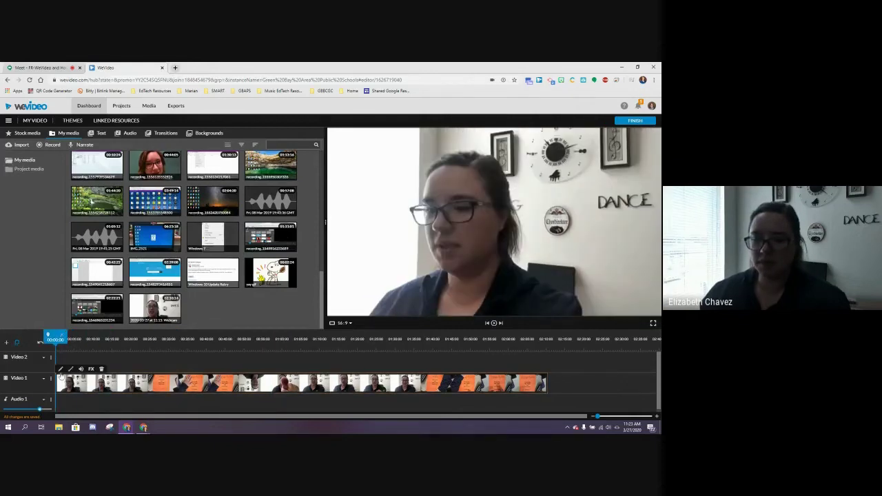
pyautogui.click(494, 323)
pyautogui.click(494, 323)
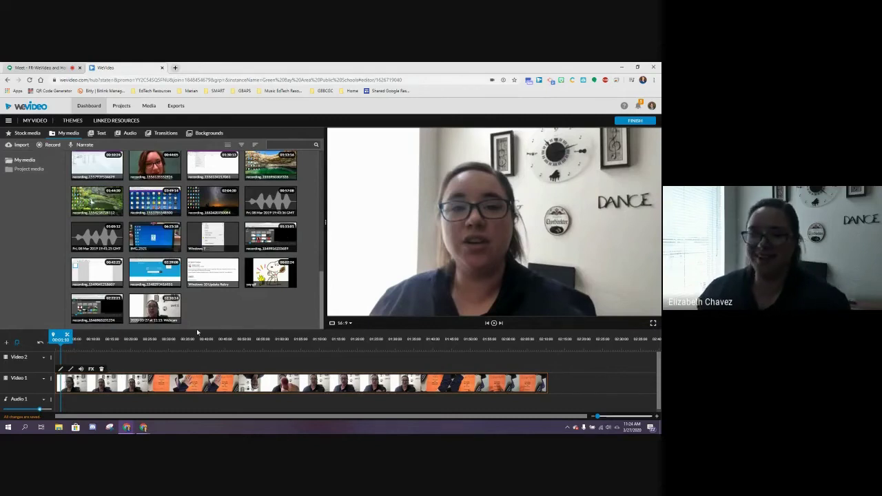
pyautogui.click(494, 324)
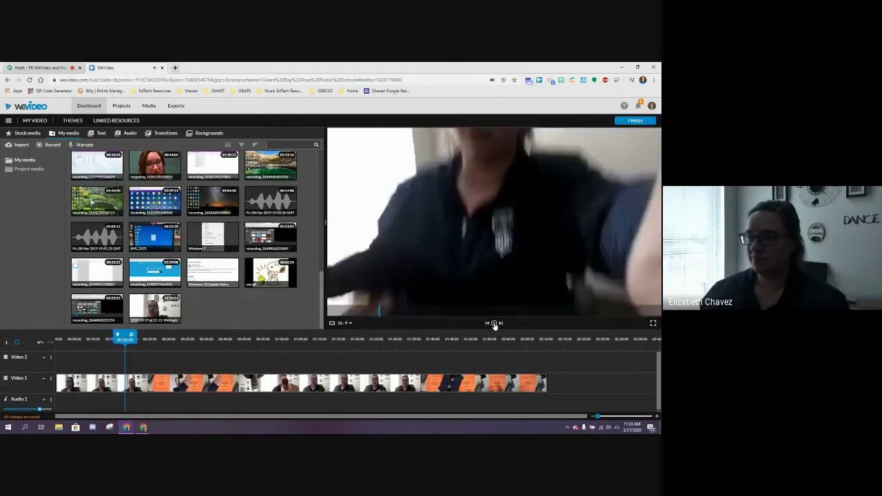
pyautogui.click(132, 384)
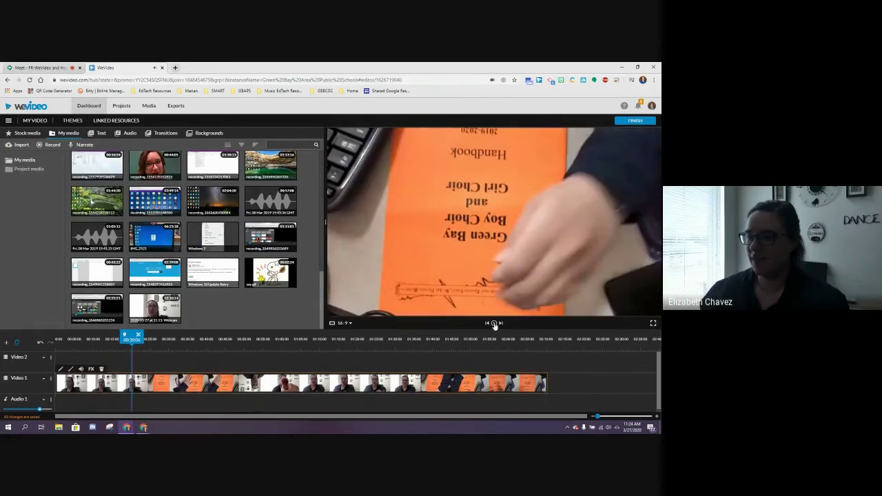
# - Find the end of the unwanted opening by scrubbing and playing, and split the webcam clip at 00:08:12
pyautogui.click(102, 339)
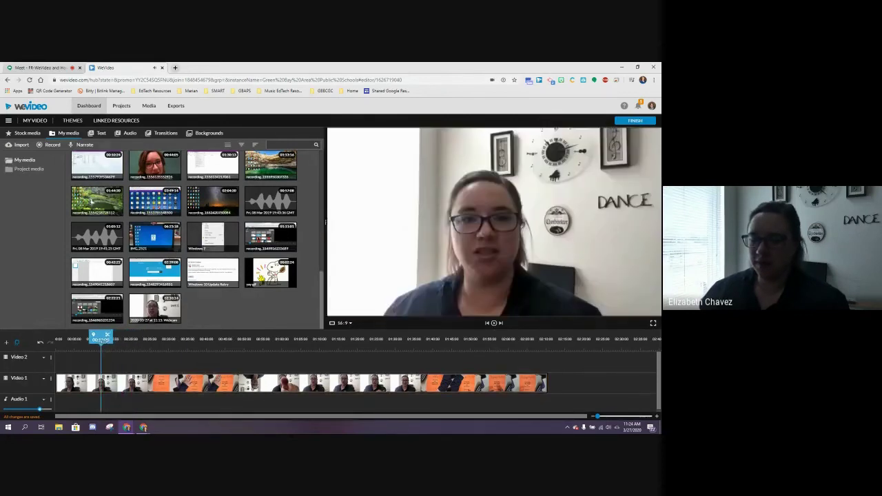
pyautogui.click(91, 337)
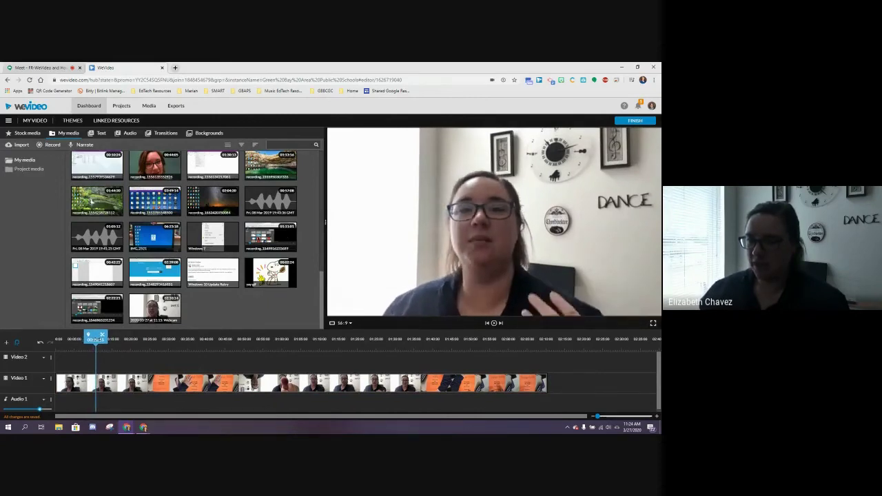
pyautogui.moveTo(102, 337); pyautogui.dragTo(92, 338)
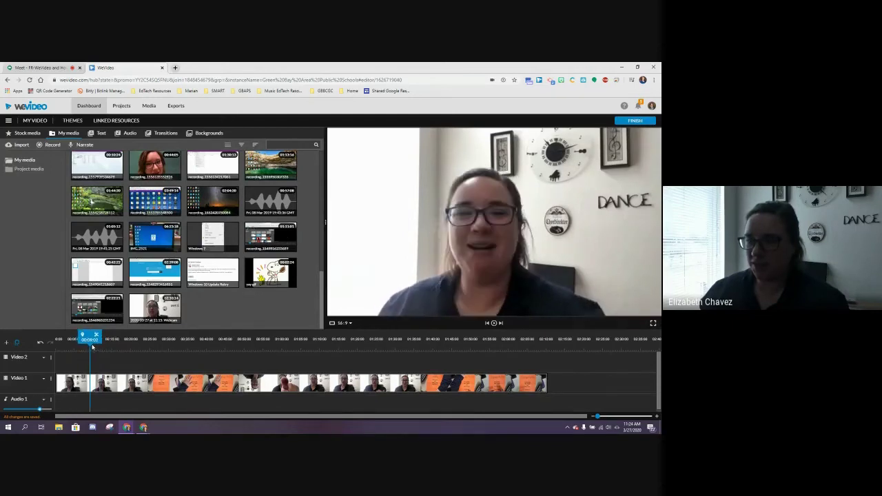
pyautogui.click(91, 341)
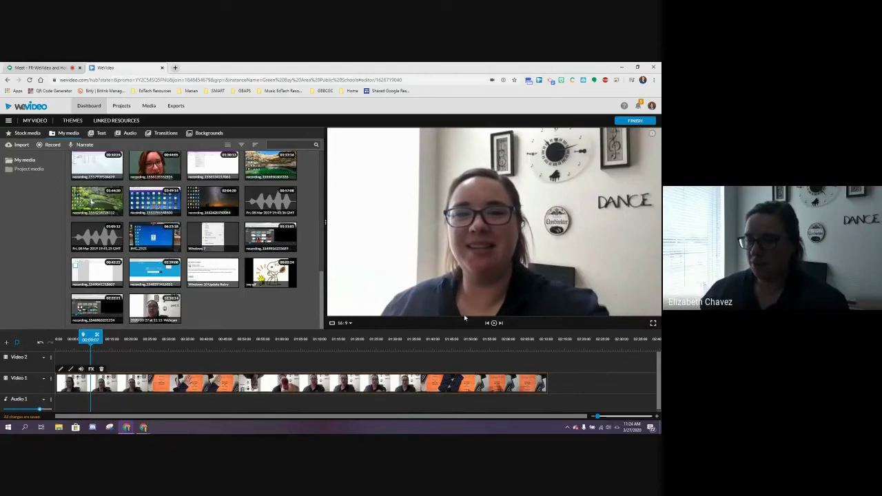
pyautogui.click(489, 323)
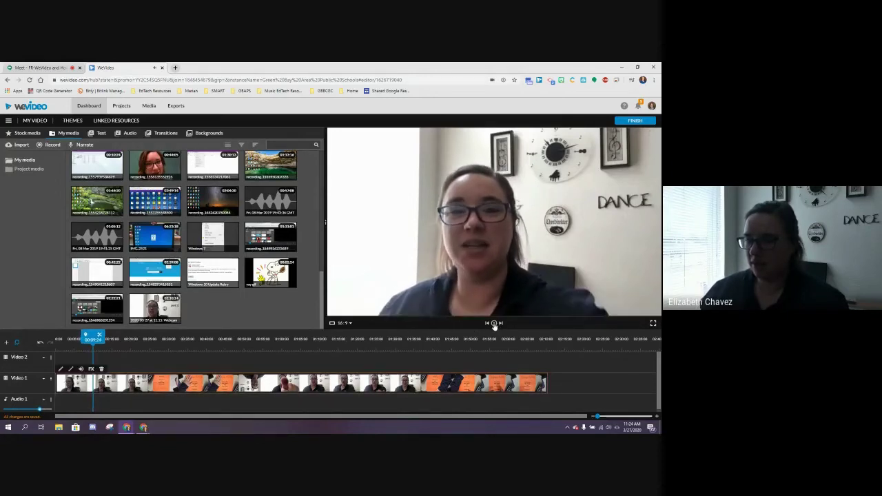
pyautogui.moveTo(94, 338); pyautogui.dragTo(87, 338)
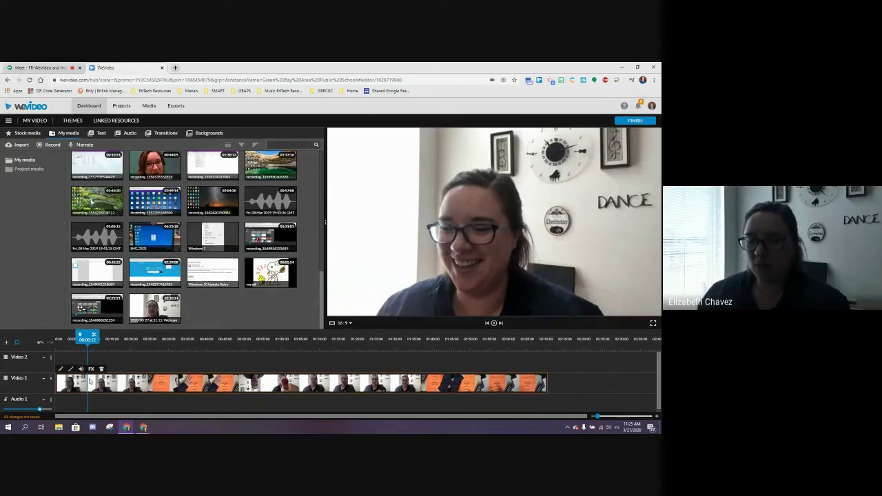
pyautogui.click(94, 336)
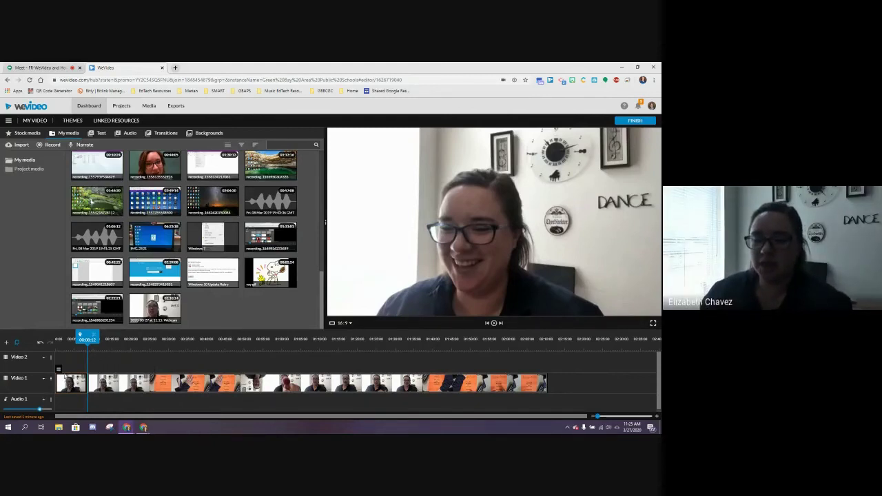
# - Delete the short opening segment in front of the split on the Video 1 track
pyautogui.moveTo(71, 383); pyautogui.dragTo(96, 385)
pyautogui.click(103, 386)
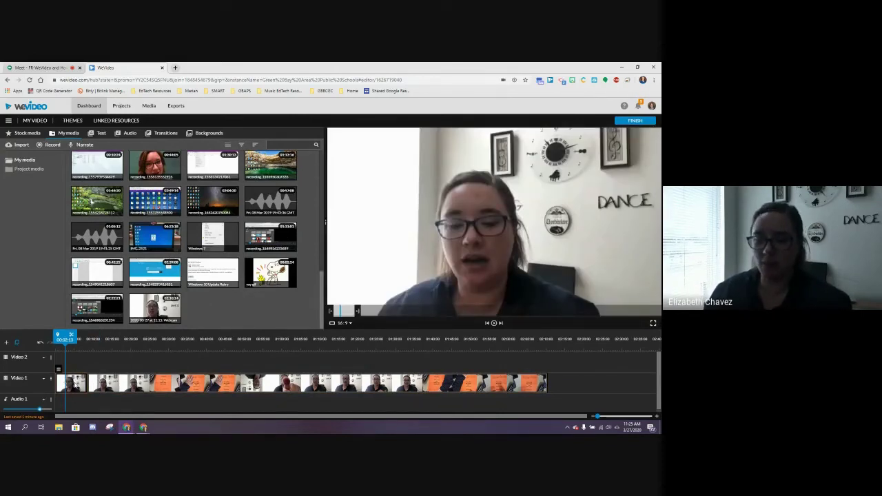
pyautogui.press('Delete')
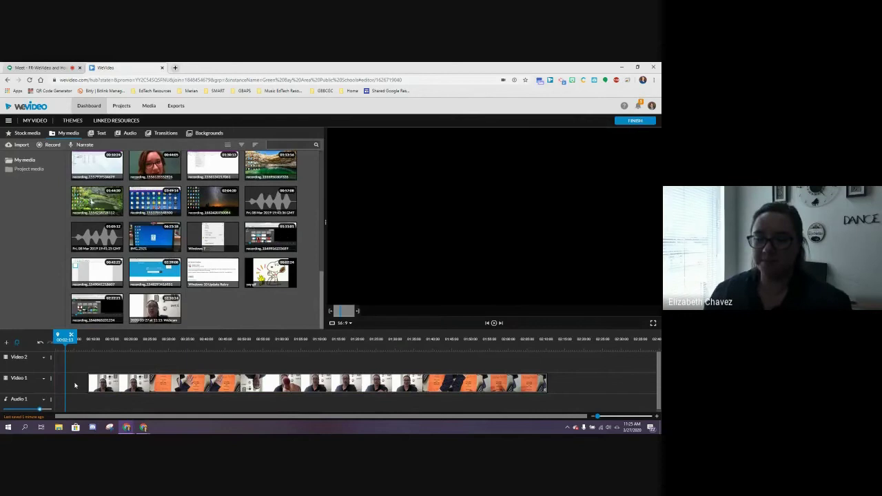
# - Move the remaining clip to the start of the Video 1 track and play its first two seconds
pyautogui.click(116, 388)
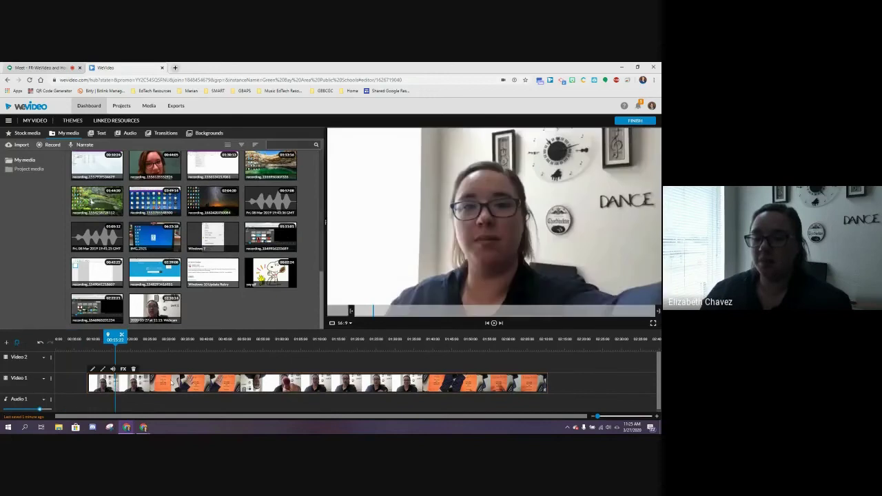
pyautogui.moveTo(174, 384); pyautogui.dragTo(146, 384)
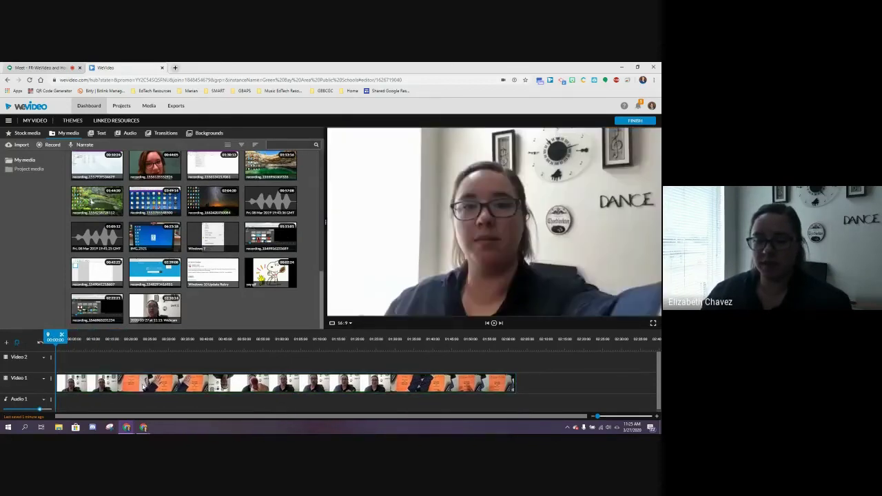
pyautogui.click(493, 323)
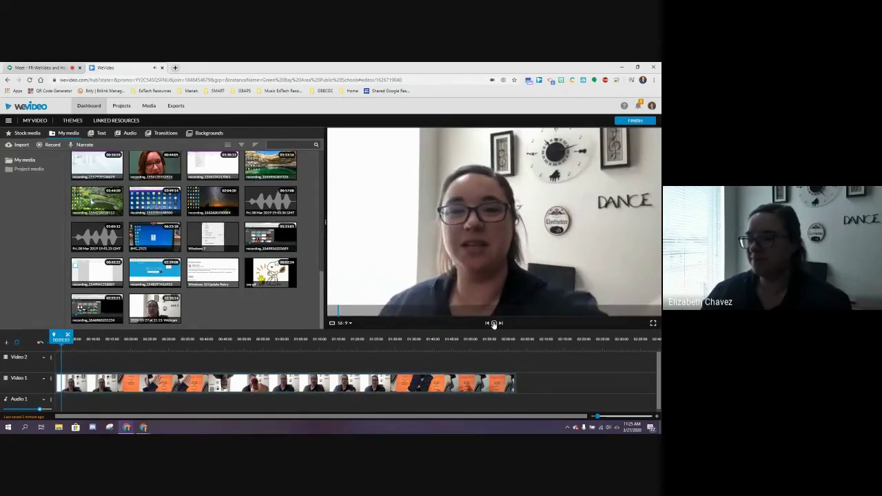
pyautogui.click(493, 323)
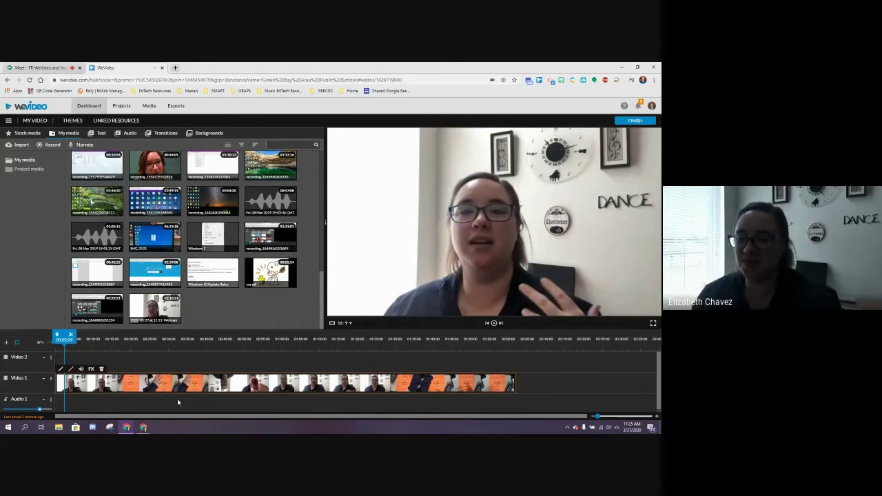
# - Split the webcam clip at 00:47:04 and again at 00:55:00 to isolate a short middle segment
pyautogui.click(77, 348)
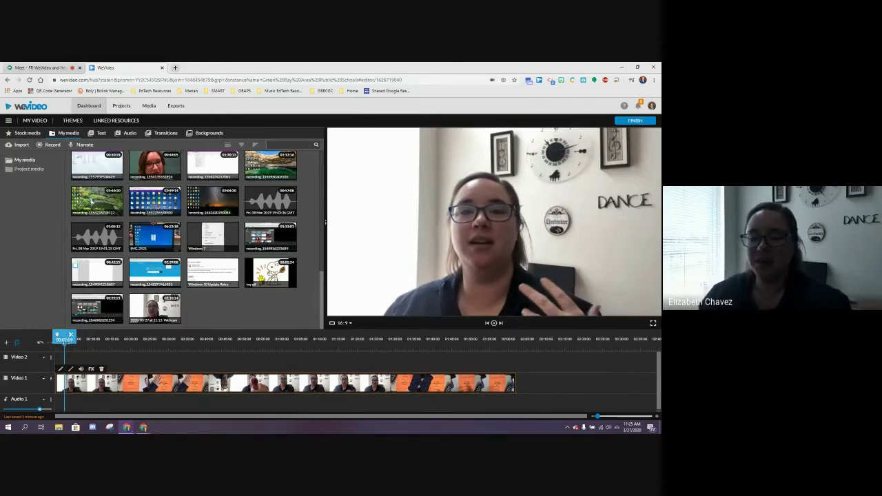
pyautogui.moveTo(77, 348); pyautogui.dragTo(232, 360)
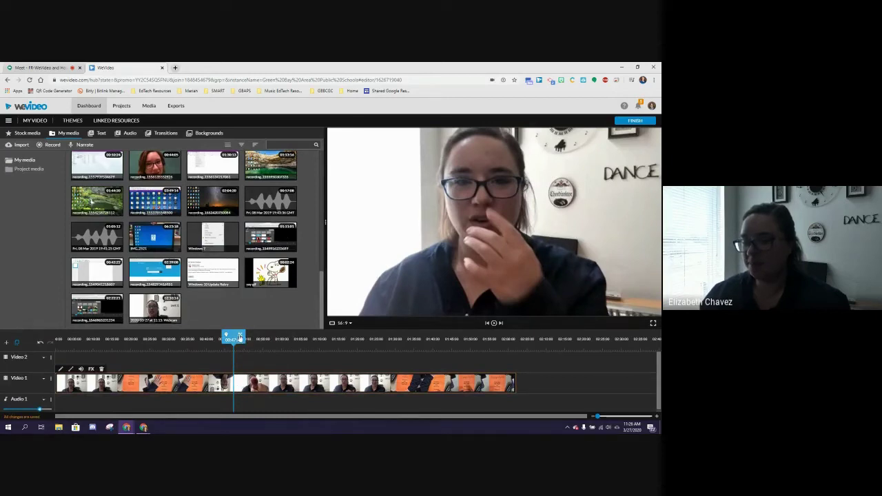
pyautogui.click(239, 336)
pyautogui.moveTo(233, 336); pyautogui.dragTo(263, 338)
pyautogui.moveTo(269, 371)
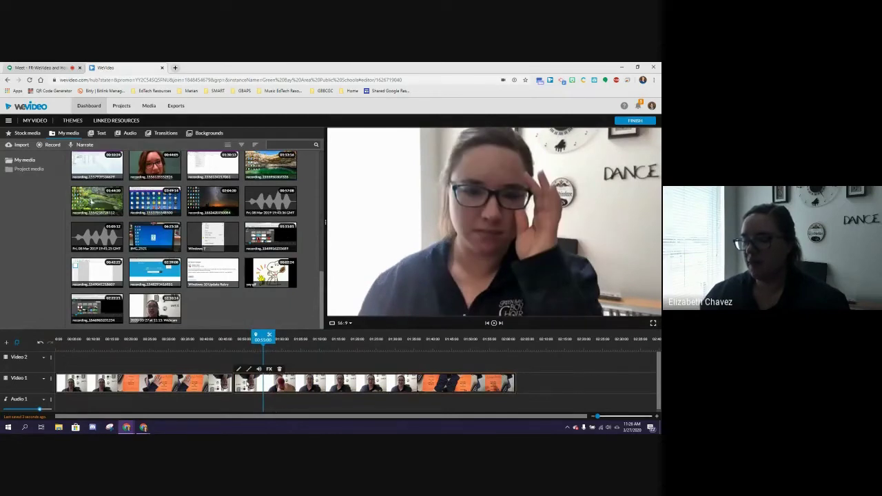
pyautogui.click(269, 336)
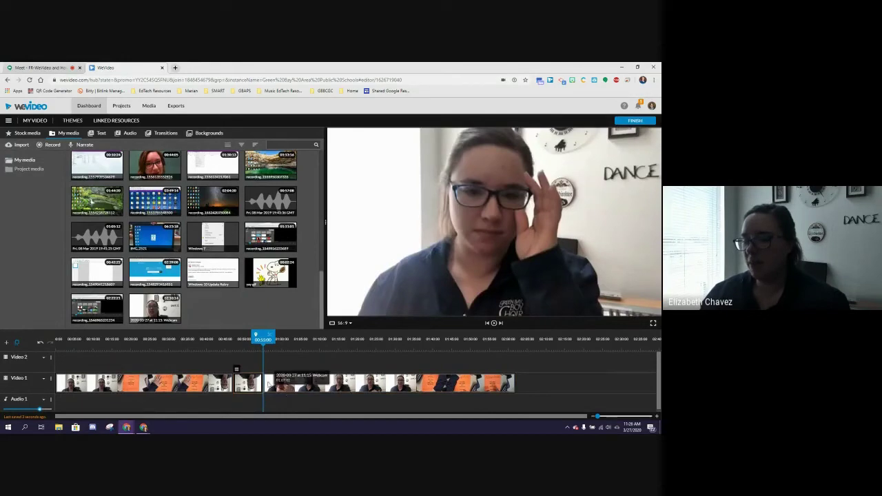
# - Select the three segments on the Video 1 track individually to show they are separate, ending on the short middle one
pyautogui.click(192, 380)
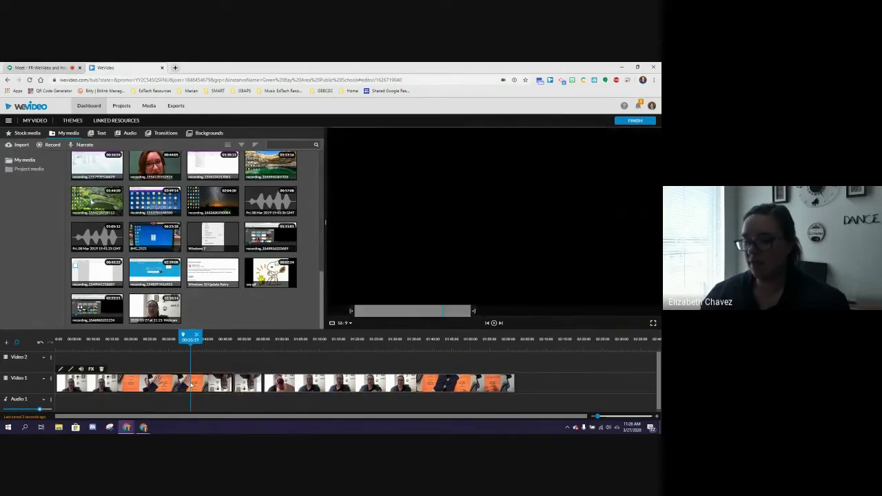
pyautogui.click(251, 383)
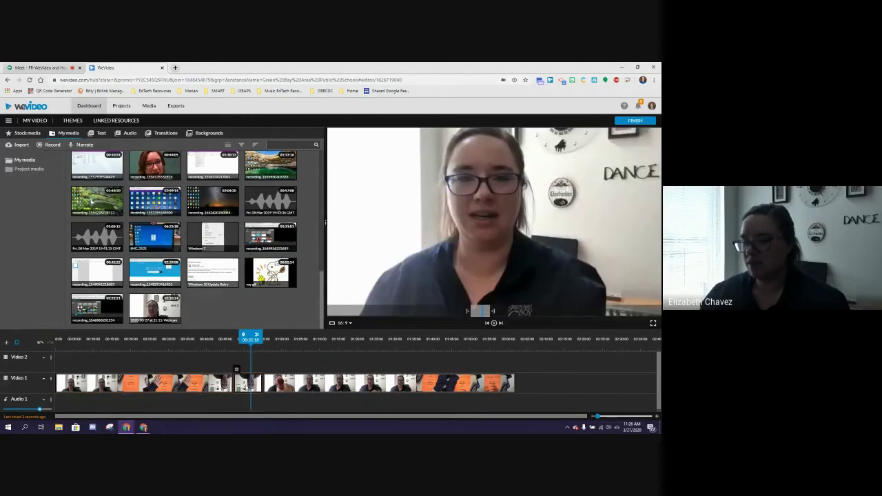
pyautogui.moveTo(249, 384); pyautogui.dragTo(249, 382)
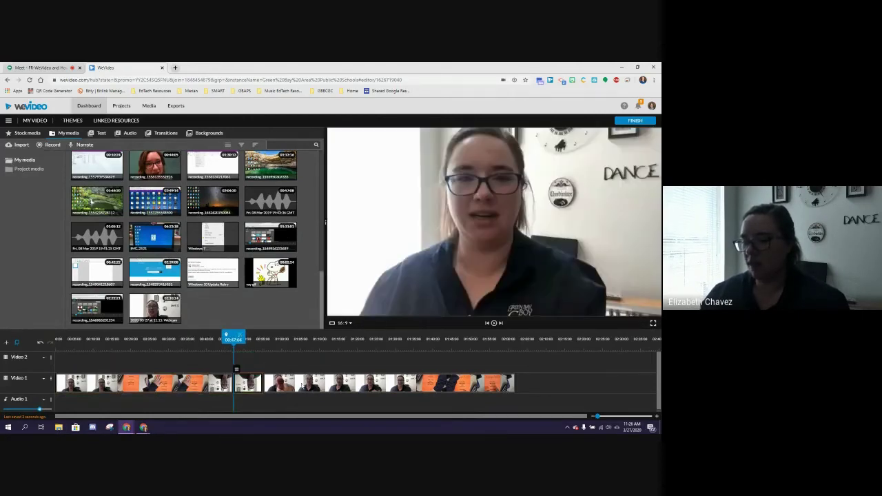
pyautogui.click(305, 386)
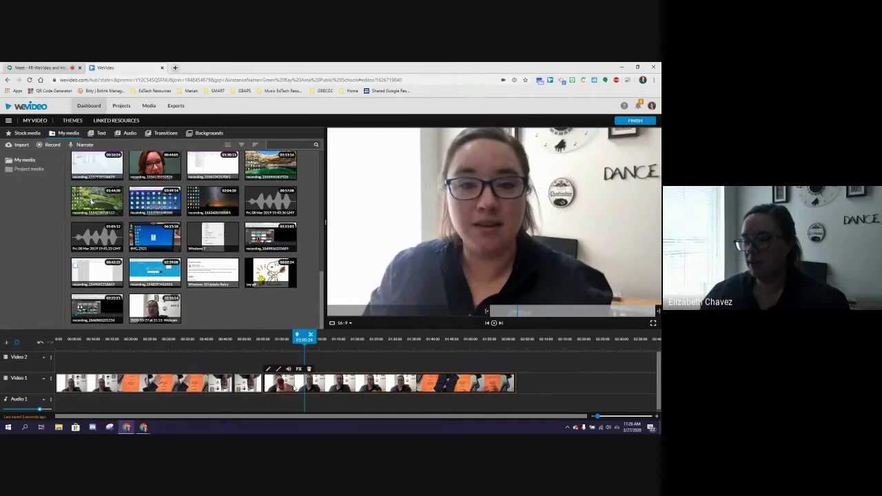
pyautogui.click(245, 383)
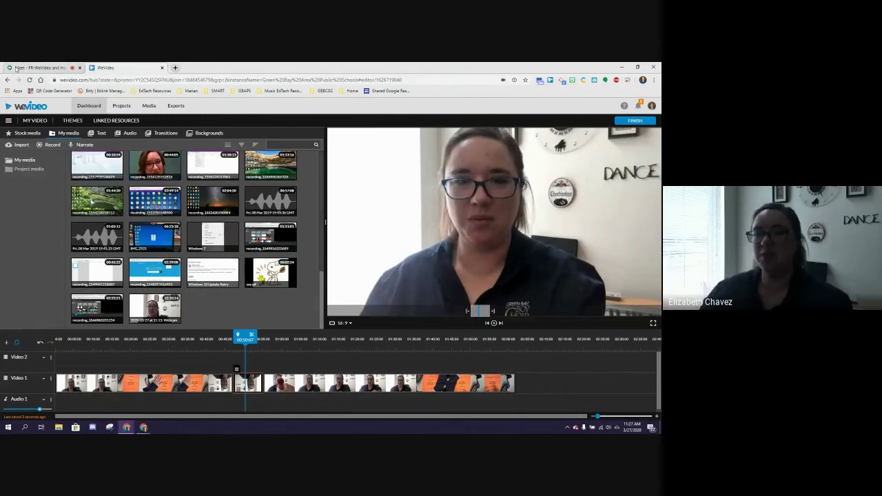
# - Check the presentation in the Google Meet call, then select the last Video 1 segment in WeVideo and hide the screen-sharing notice
pyautogui.click(38, 67)
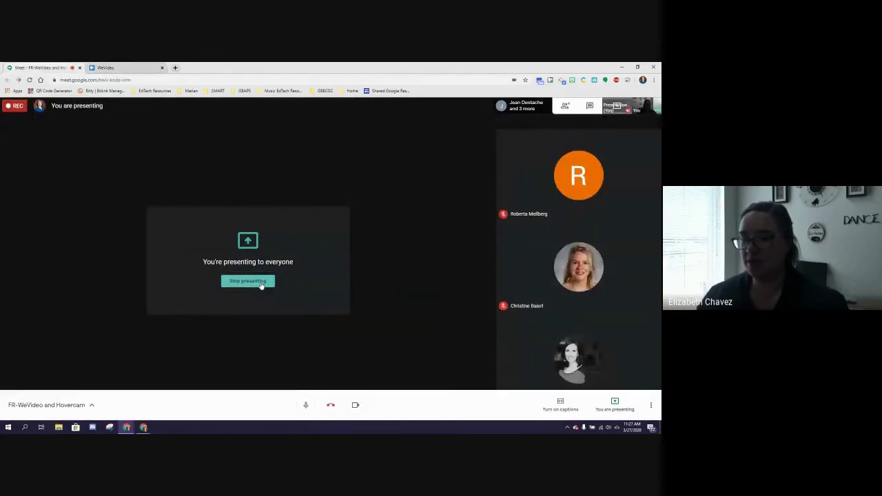
pyautogui.hotkey('ctrl', 'Tab')
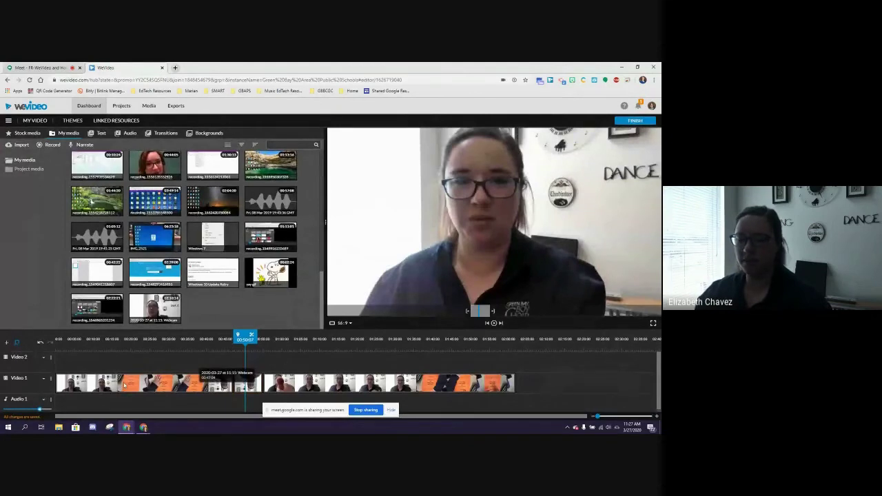
pyautogui.click(96, 383)
pyautogui.click(303, 384)
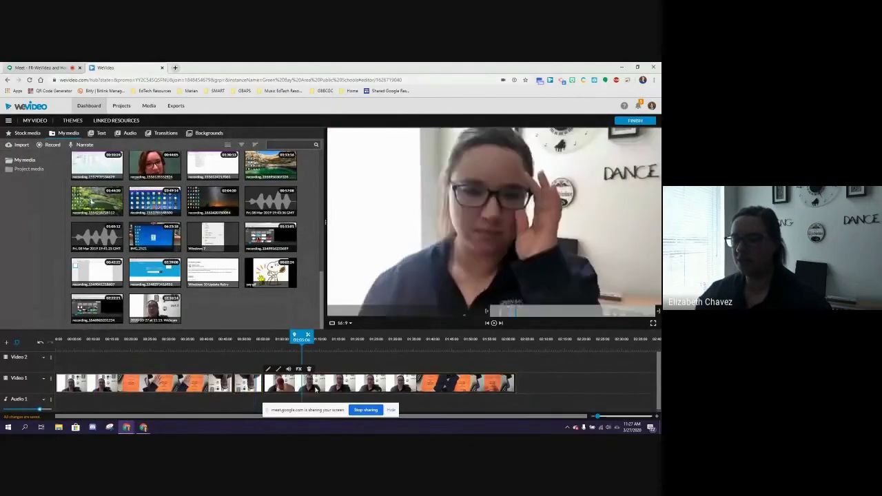
pyautogui.click(391, 410)
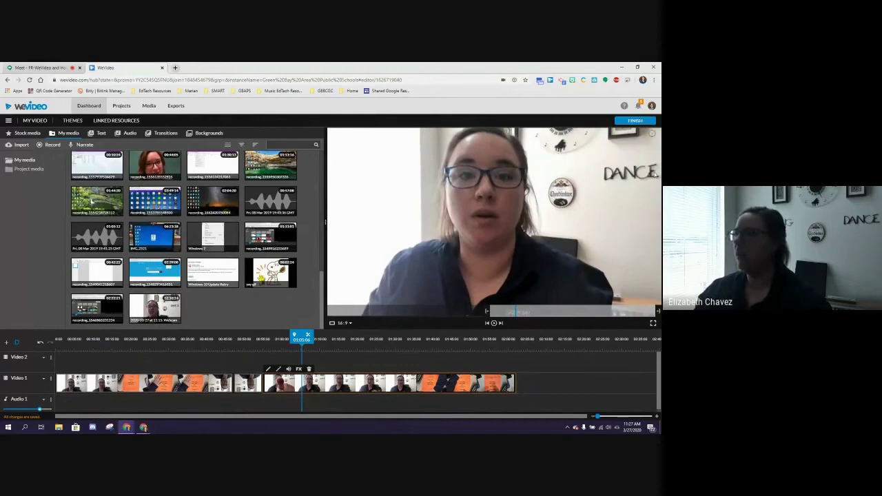
# - Finish the edit and set the export title to "Test Video"
pyautogui.click(634, 123)
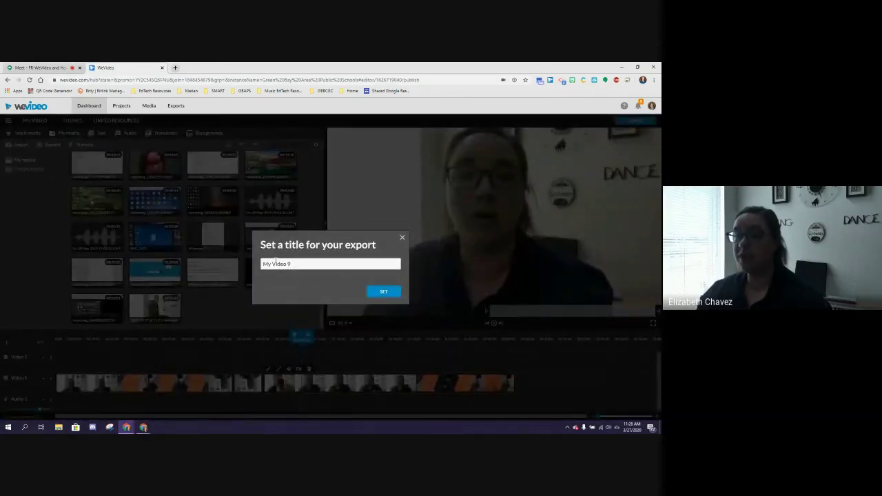
pyautogui.moveTo(301, 266); pyautogui.dragTo(231, 266)
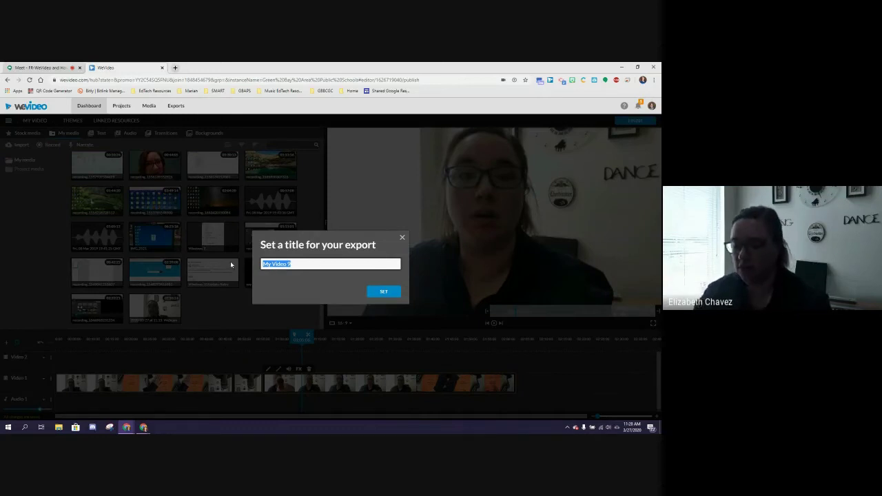
pyautogui.write('t')
pyautogui.press('BackSpace')
pyautogui.write('T')
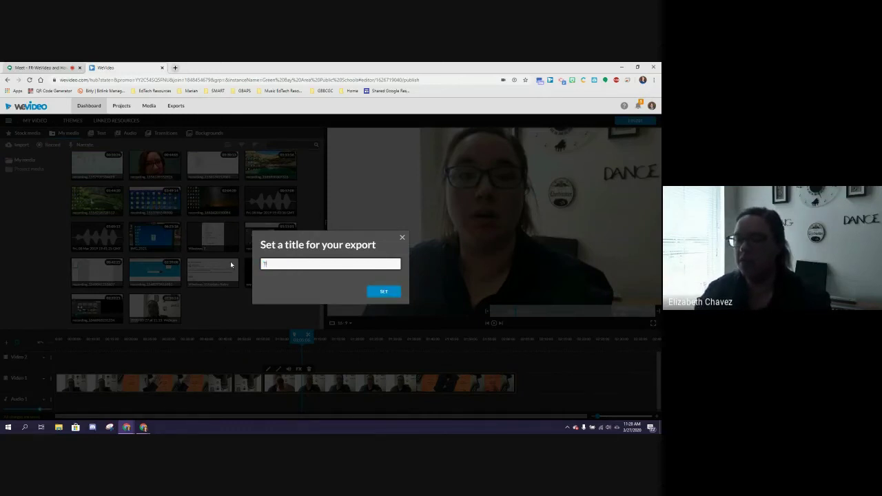
pyautogui.write('est Video')
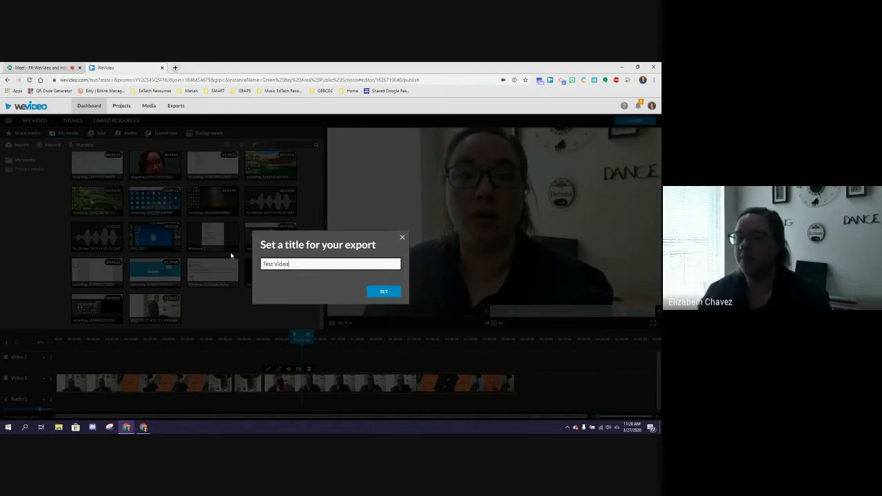
pyautogui.click(384, 293)
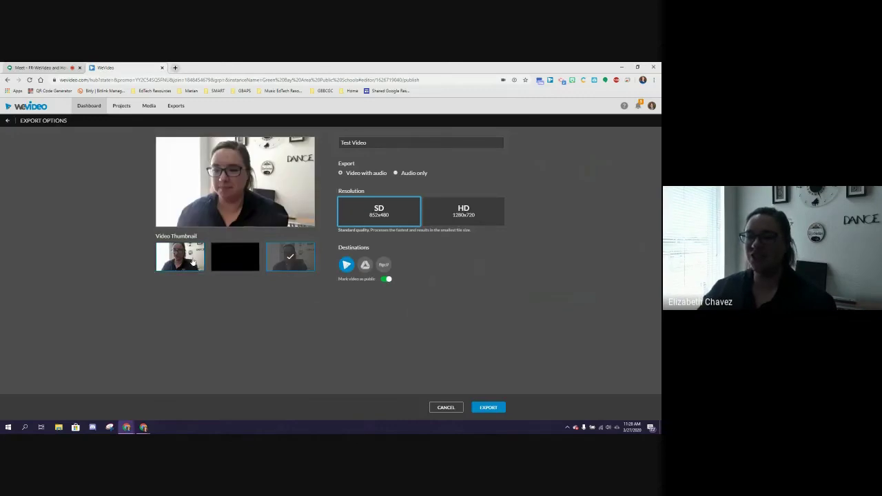
# - Compare the video thumbnail options for the export and choose the third one
pyautogui.click(235, 259)
pyautogui.click(180, 261)
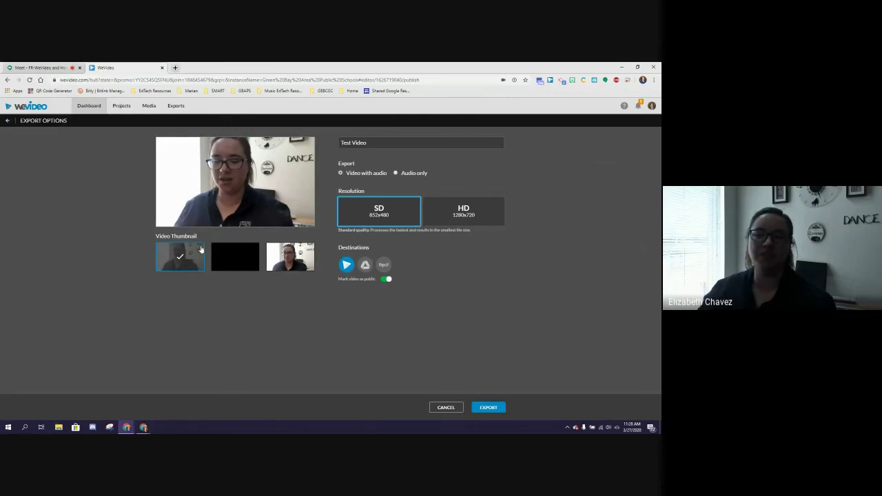
pyautogui.click(280, 260)
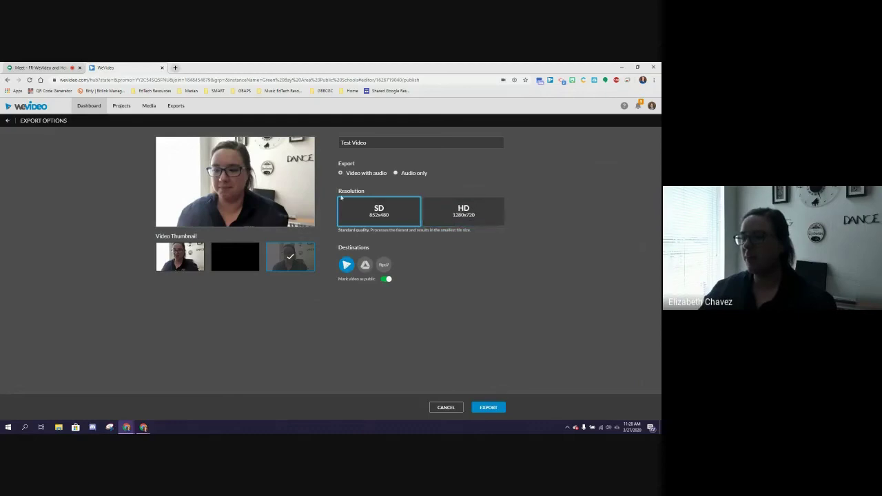
# - Export the video in HD 1280x720 to WeVideo and Google Drive, without marking it as public
pyautogui.click(467, 219)
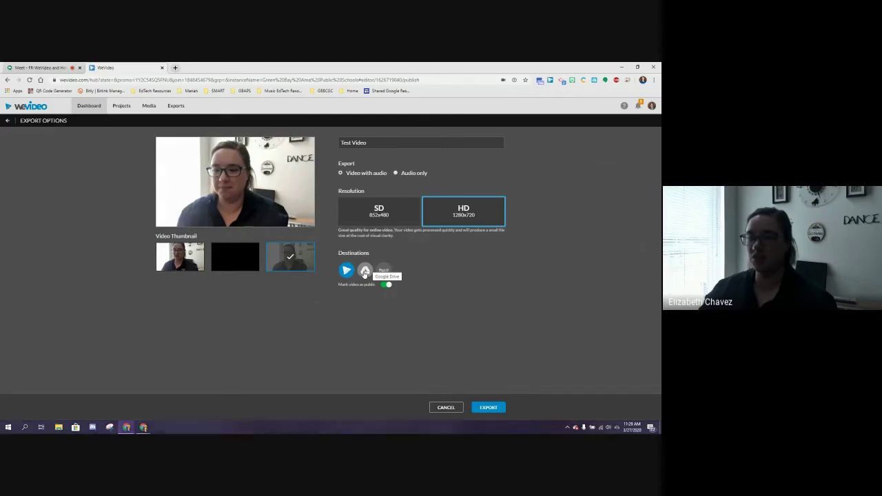
pyautogui.click(365, 271)
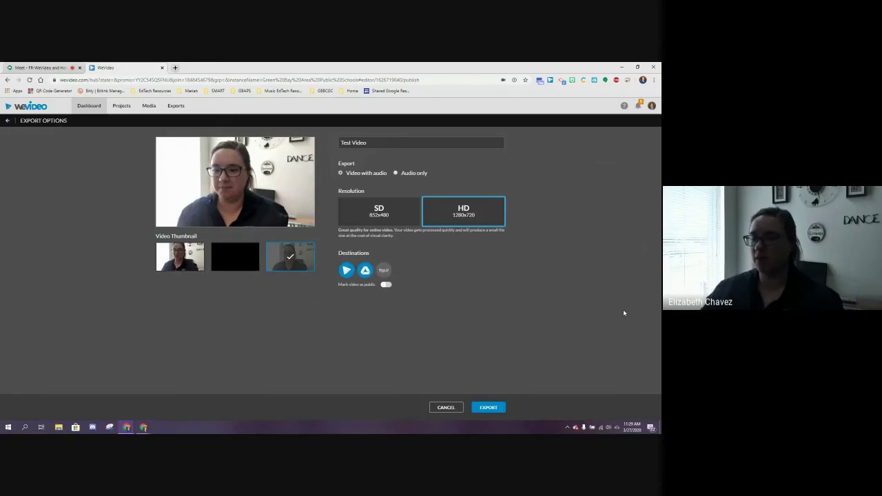
pyautogui.click(495, 411)
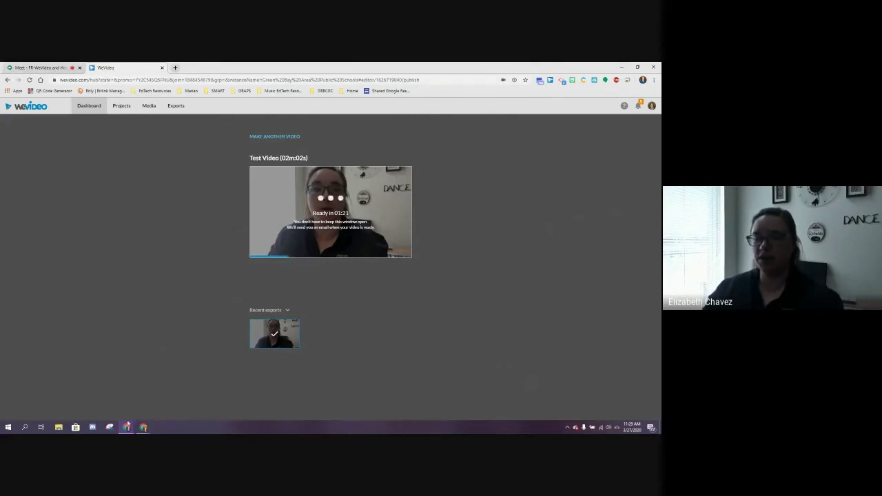
# - Switch to the other Chrome window, maximize it and open My Drive in Google Drive
pyautogui.moveTo(127, 426)
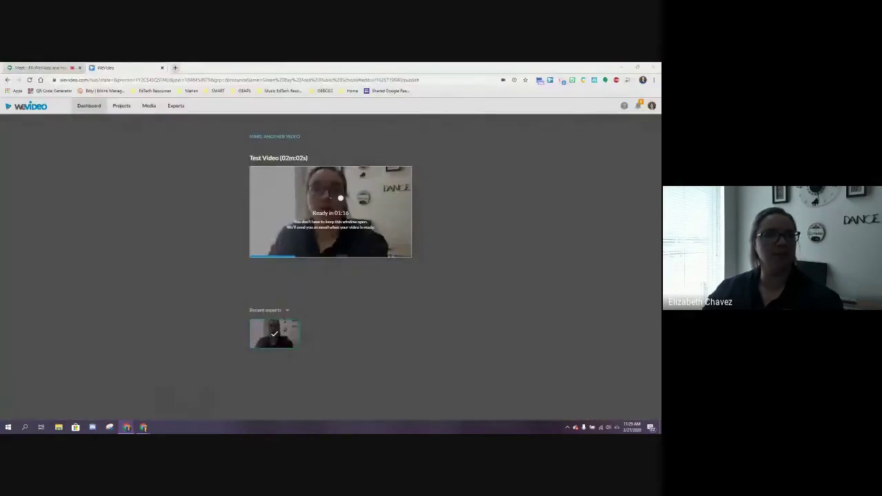
pyautogui.hotkey('alt', 'Tab')
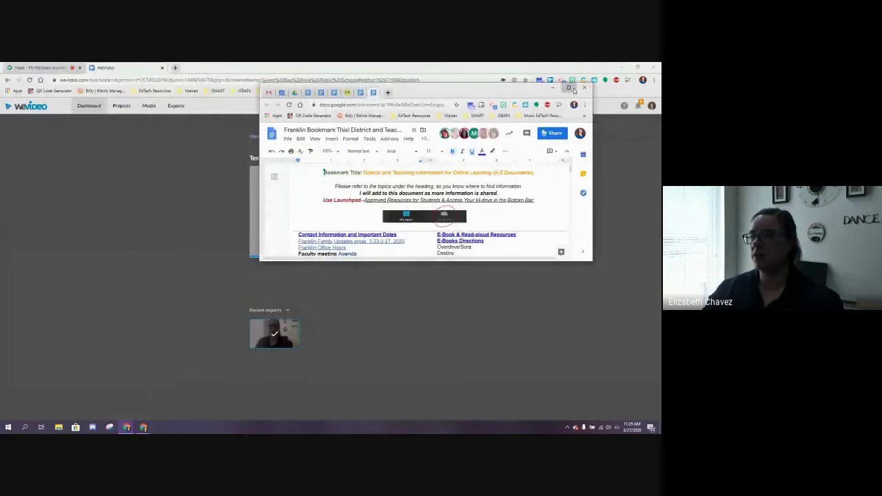
pyautogui.doubleClick(574, 91)
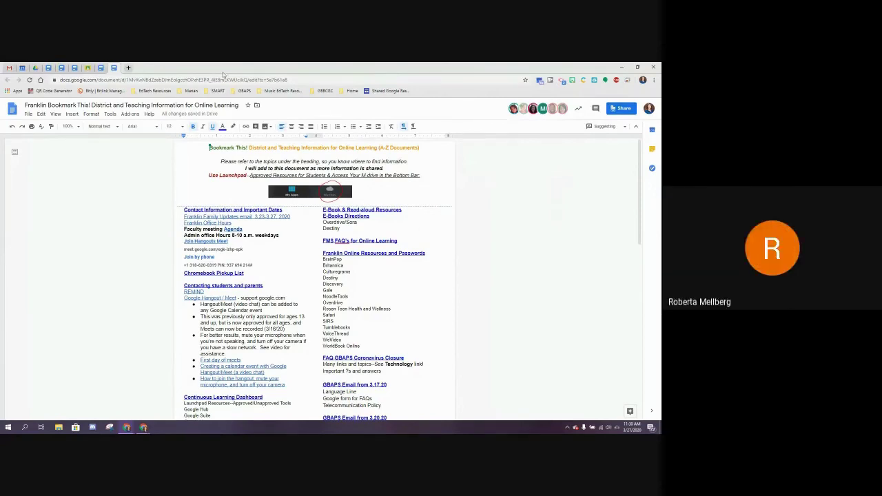
pyautogui.click(36, 68)
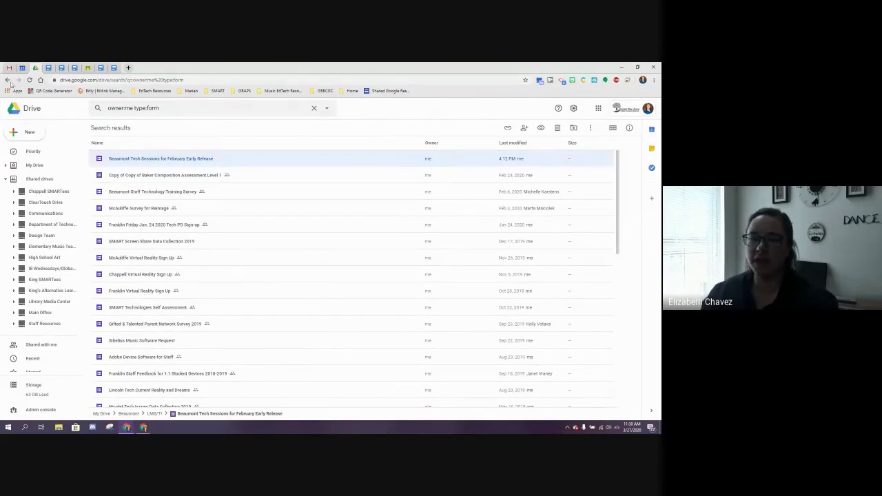
pyautogui.click(6, 179)
pyautogui.click(31, 169)
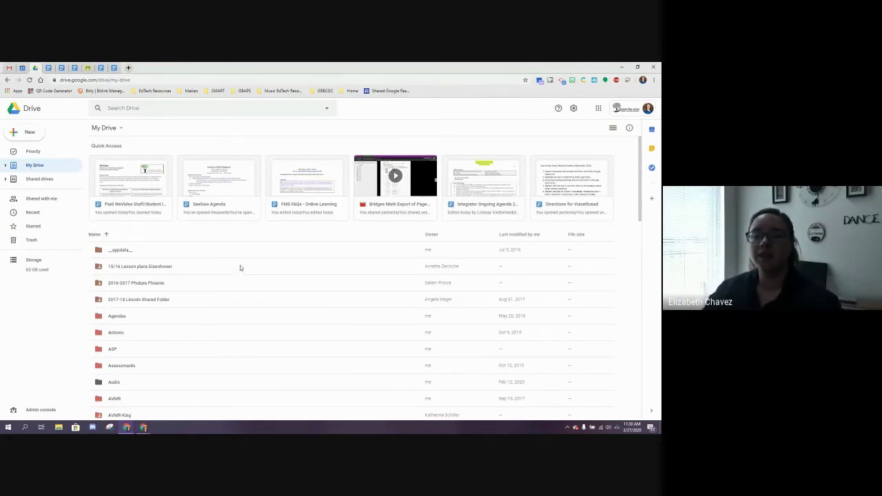
# - Open the WeVideo folder in My Drive and select the exported file Test Video.mp4
pyautogui.scroll(-15, 240, 268)
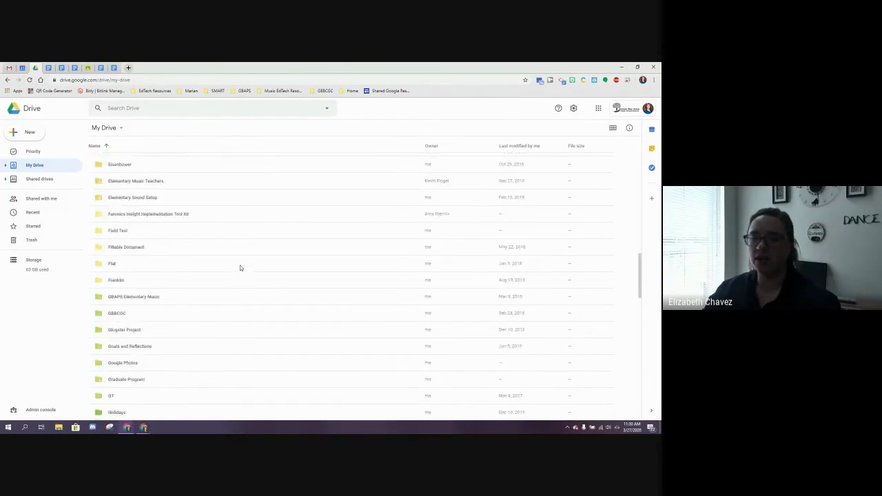
pyautogui.scroll(-15, 239, 267)
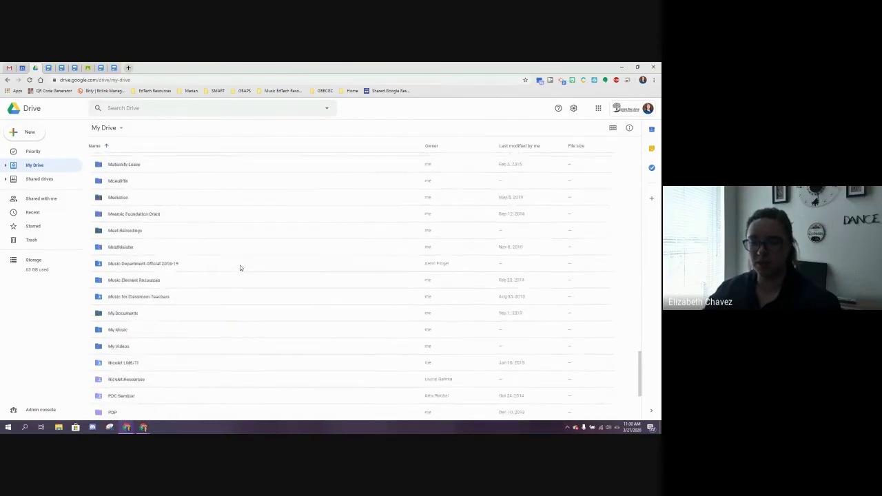
pyautogui.scroll(-15, 240, 268)
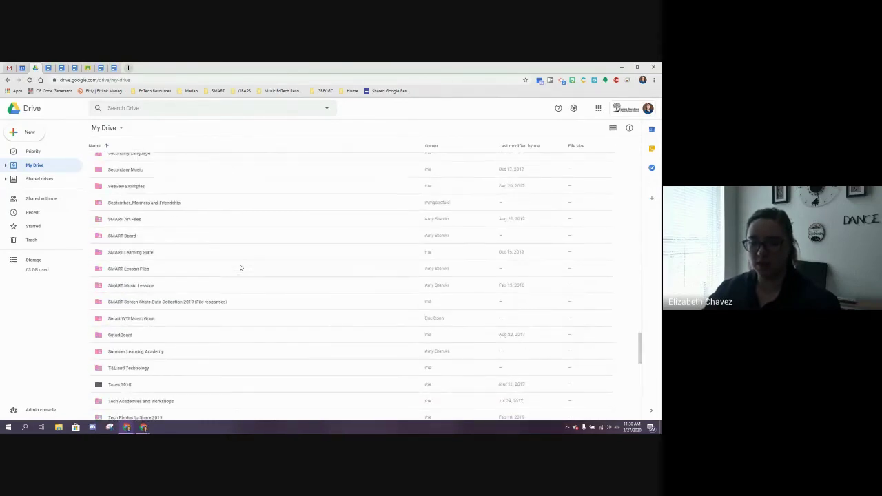
pyautogui.scroll(-6, 240, 267)
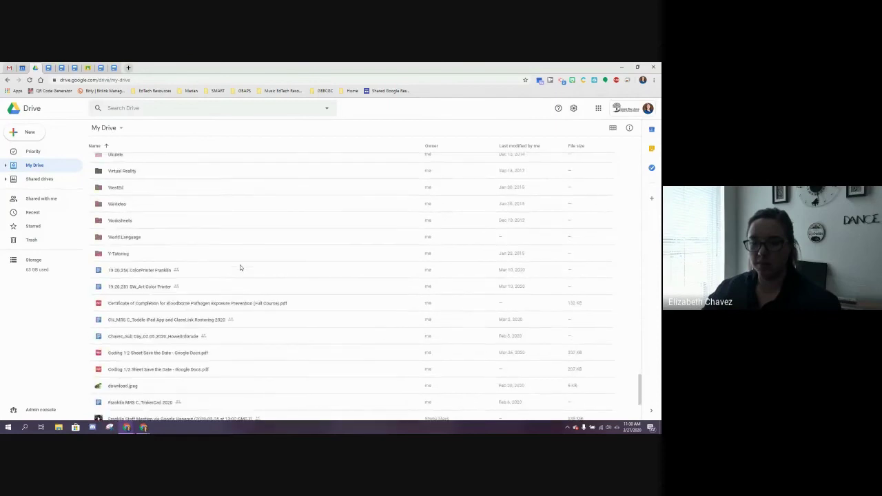
pyautogui.doubleClick(122, 207)
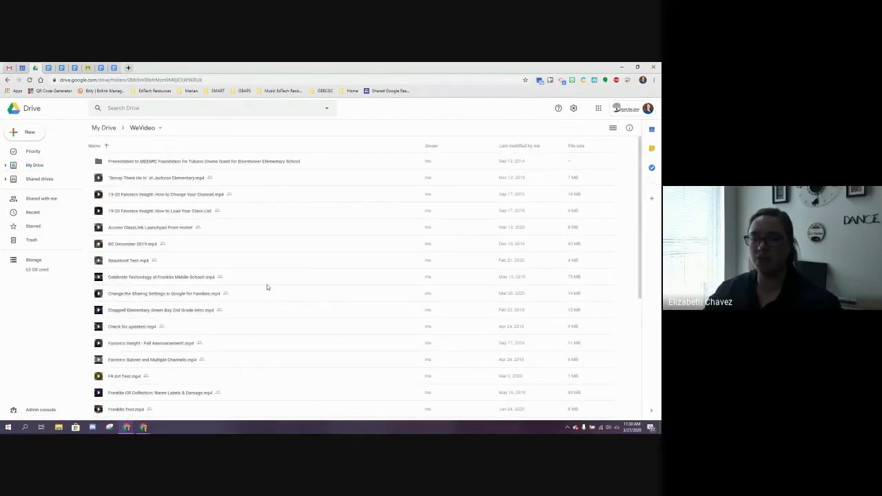
pyautogui.scroll(-5, 269, 275)
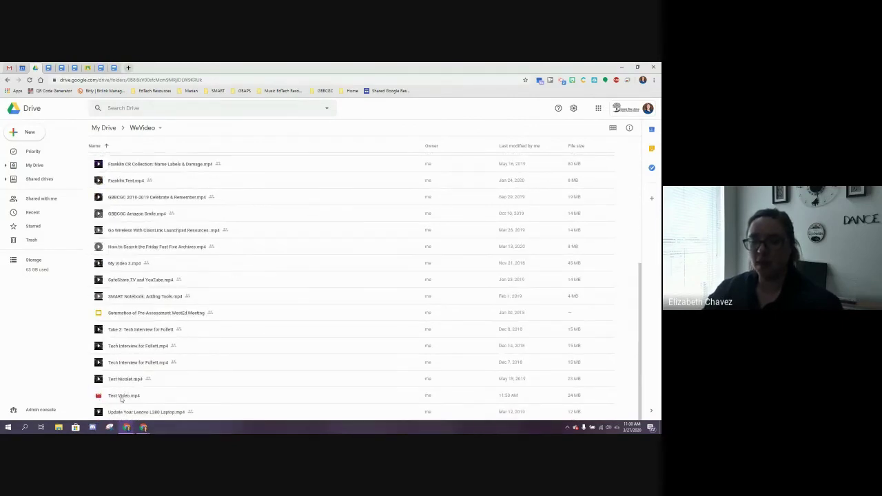
pyautogui.click(138, 397)
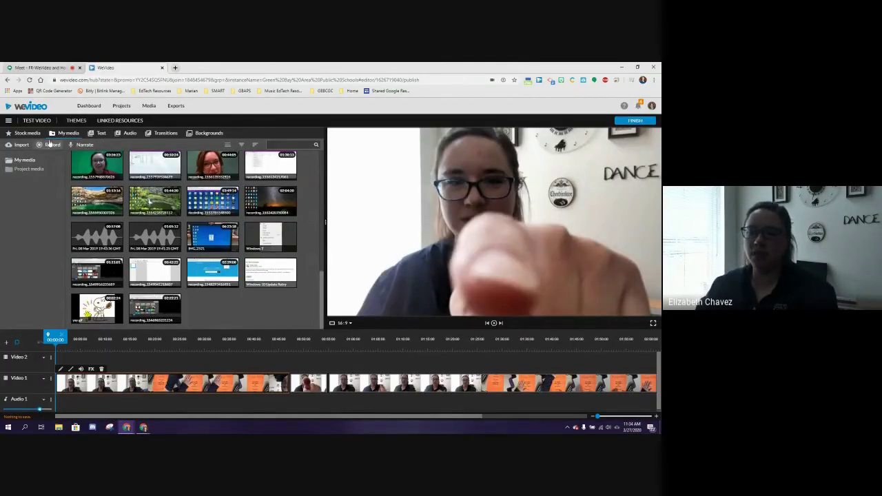
# - Set up a WeVideo screen recording of Screen 3 with the default HoverCam Solo8 microphone as the audio source
pyautogui.click(49, 145)
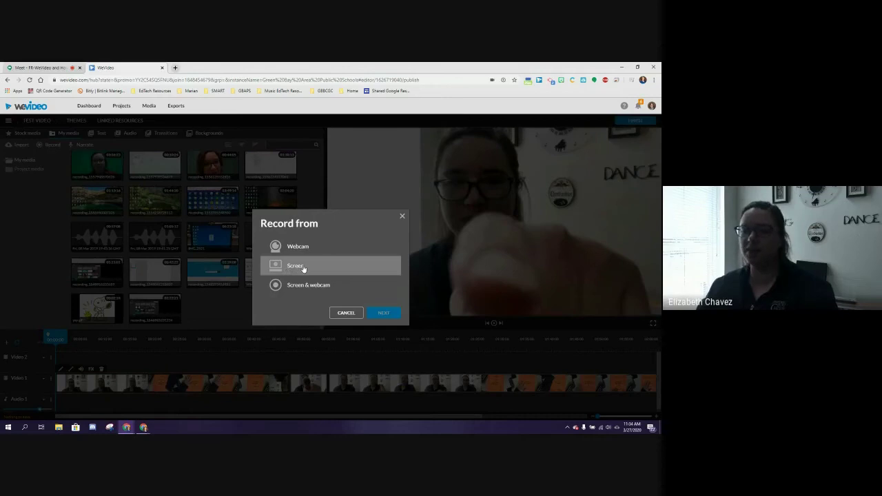
pyautogui.click(314, 270)
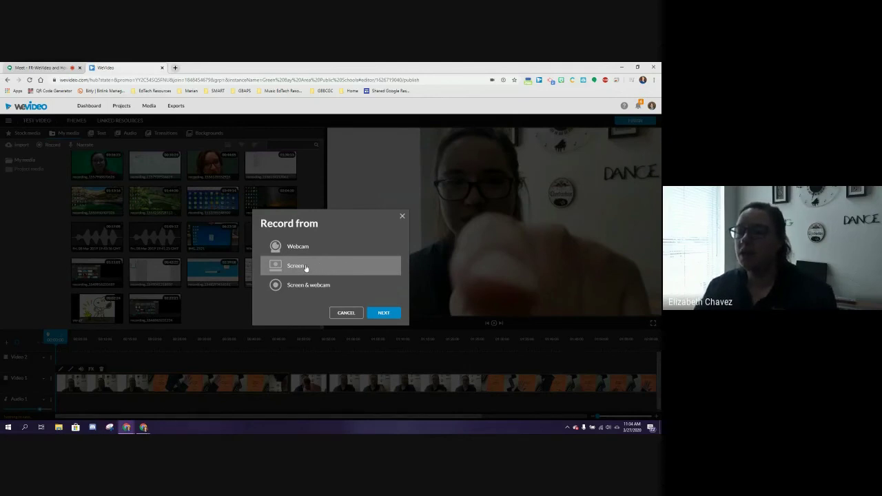
pyautogui.click(387, 314)
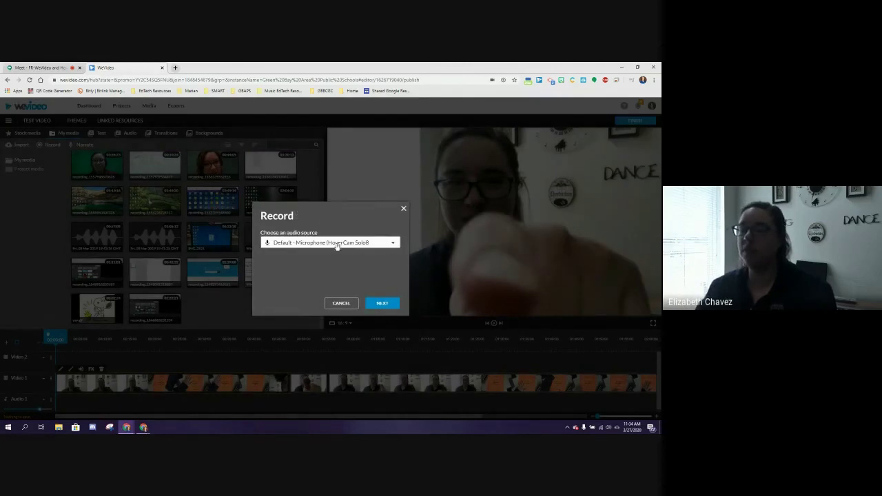
pyautogui.click(392, 244)
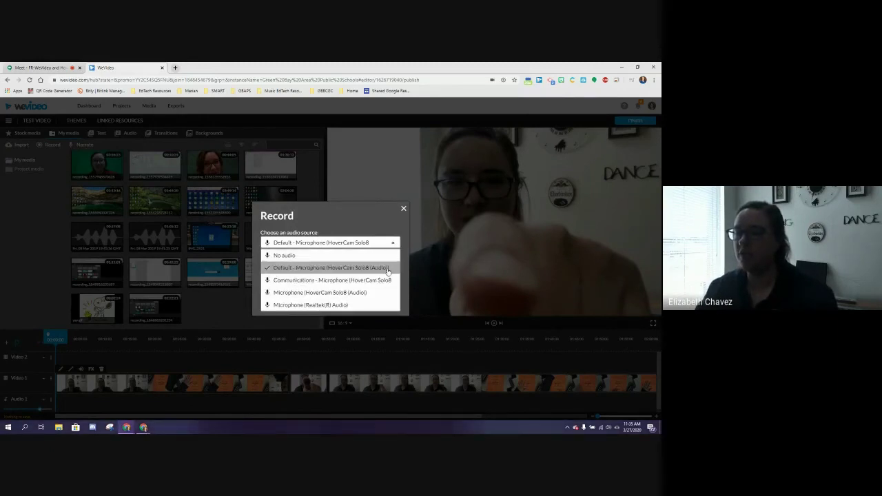
pyautogui.click(388, 271)
pyautogui.click(382, 303)
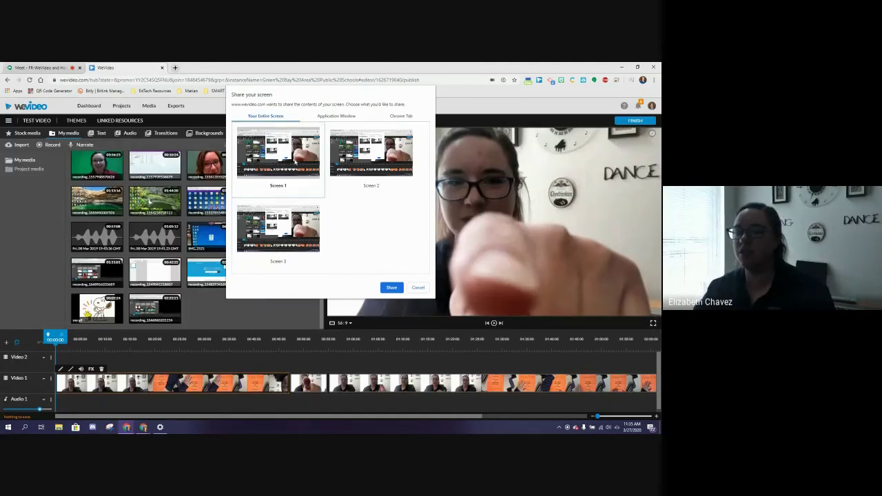
pyautogui.click(300, 243)
pyautogui.click(392, 288)
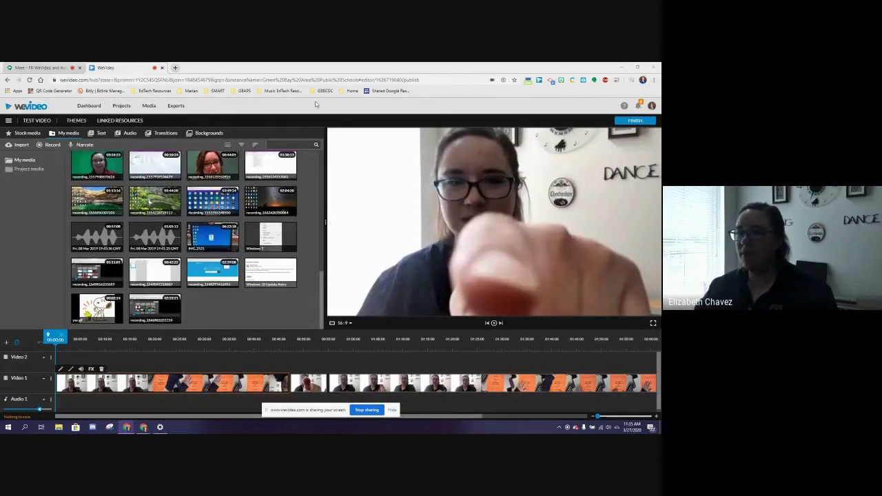
# - Return to the WeVideo editor and dismiss the Google Meet presenting notification
pyautogui.middleClick(126, 70)
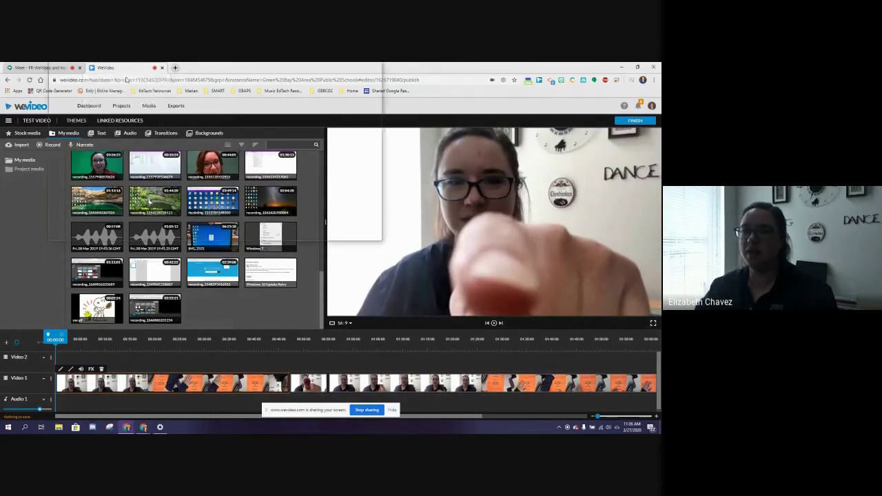
pyautogui.hotkey('ctrl', 'shift', 't')
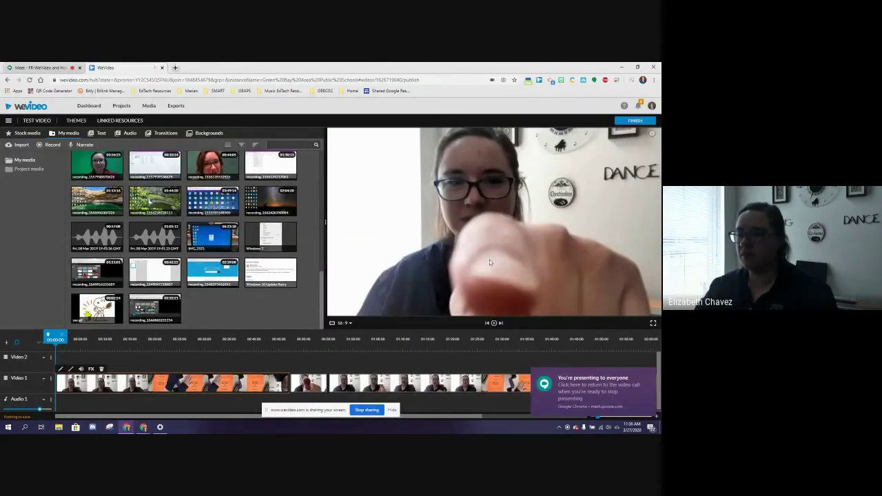
pyautogui.click(648, 374)
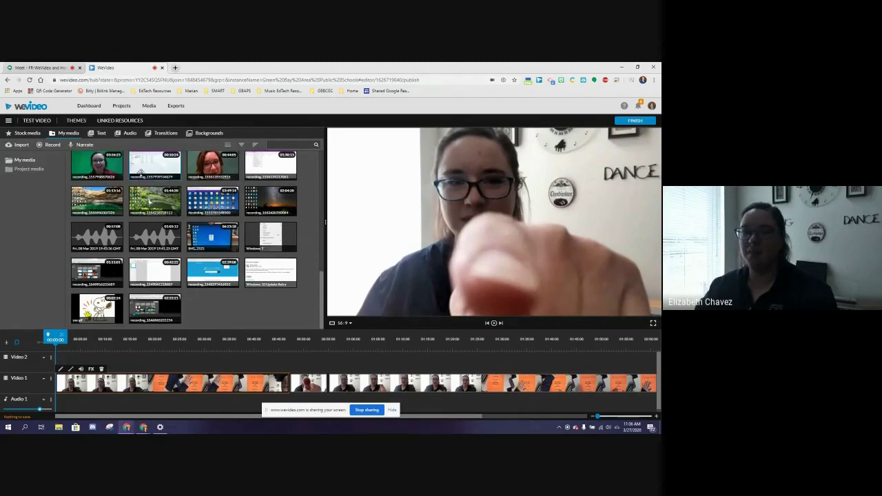
# - Check the Google Meet call, hide the screen-sharing bar and return to the WeVideo editor
pyautogui.click(36, 68)
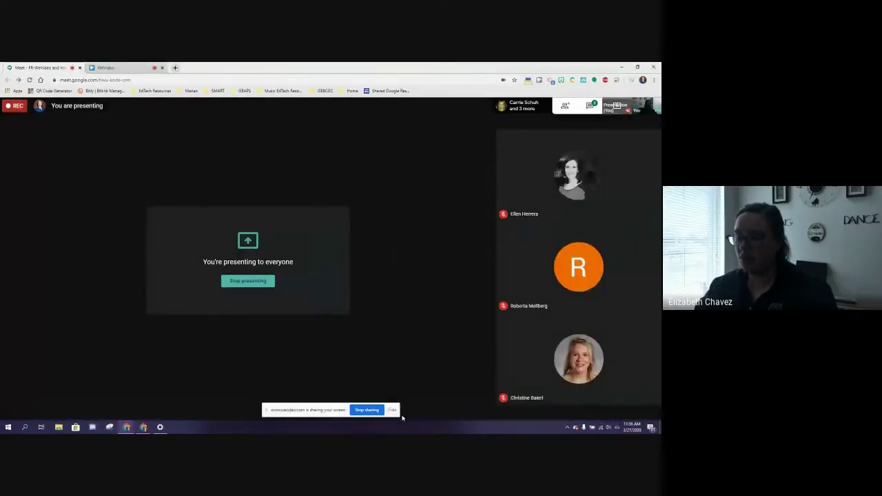
pyautogui.click(391, 410)
pyautogui.moveTo(305, 370)
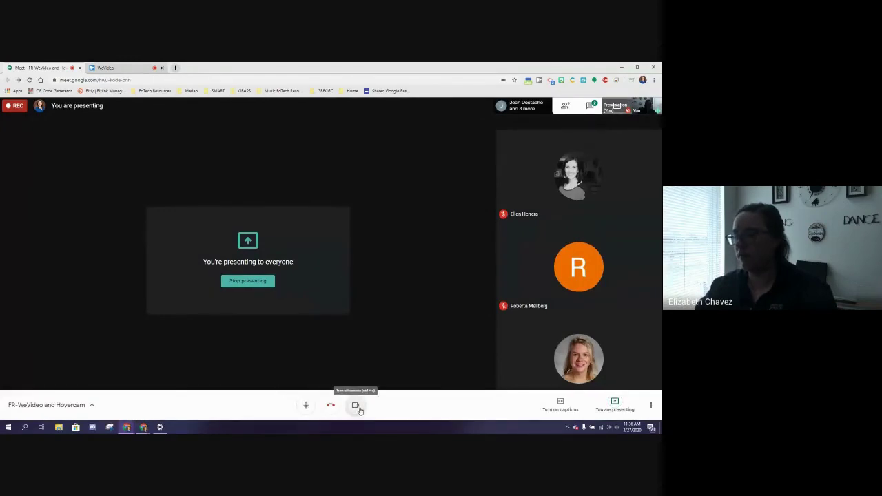
pyautogui.click(118, 69)
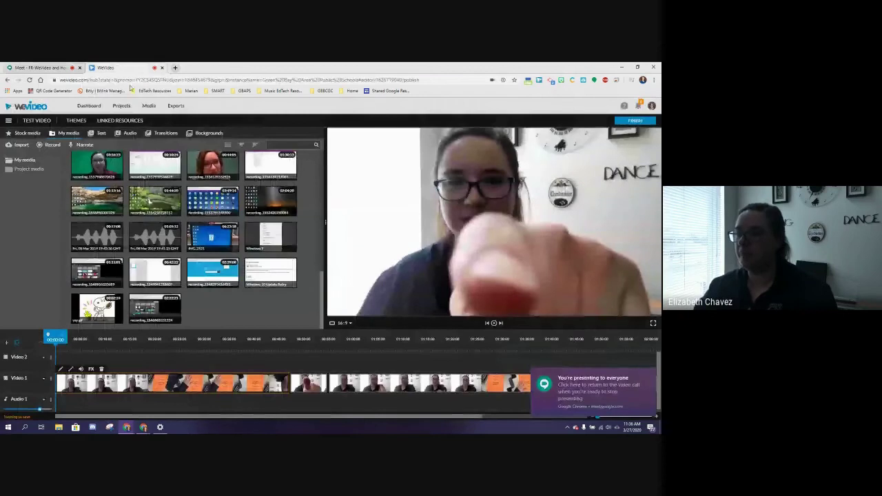
pyautogui.click(648, 375)
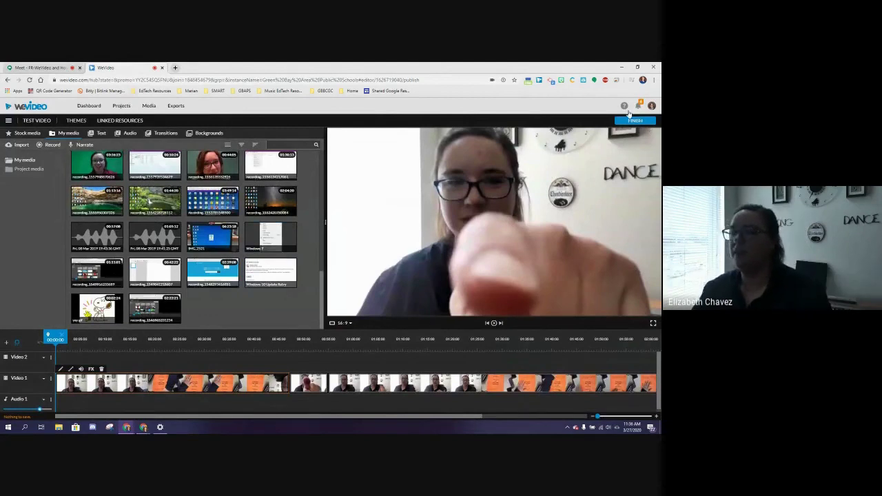
# - Stop sharing the screen with WeVideo and save the screen recording to the project
pyautogui.rightClick(155, 69)
pyautogui.click(141, 69)
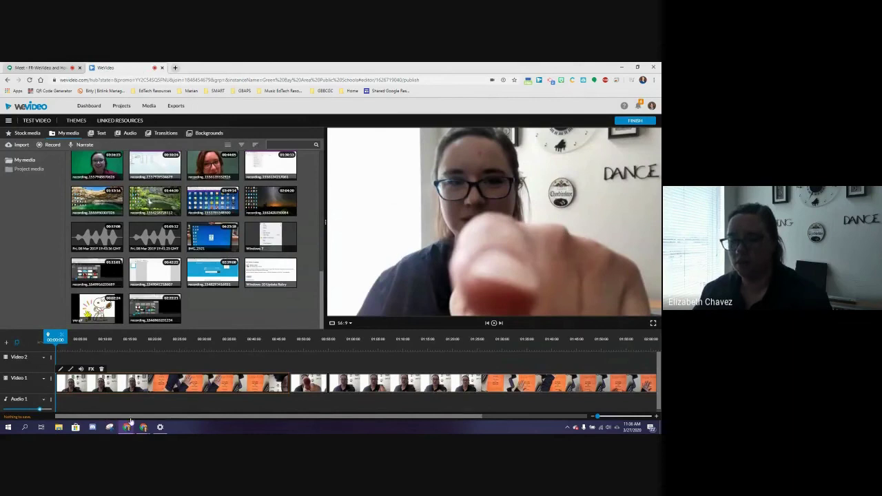
pyautogui.moveTo(127, 429)
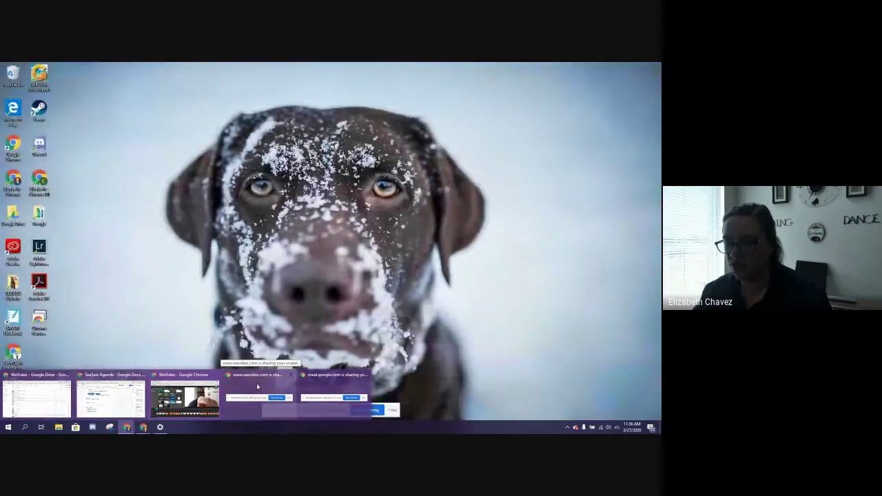
pyautogui.click(252, 389)
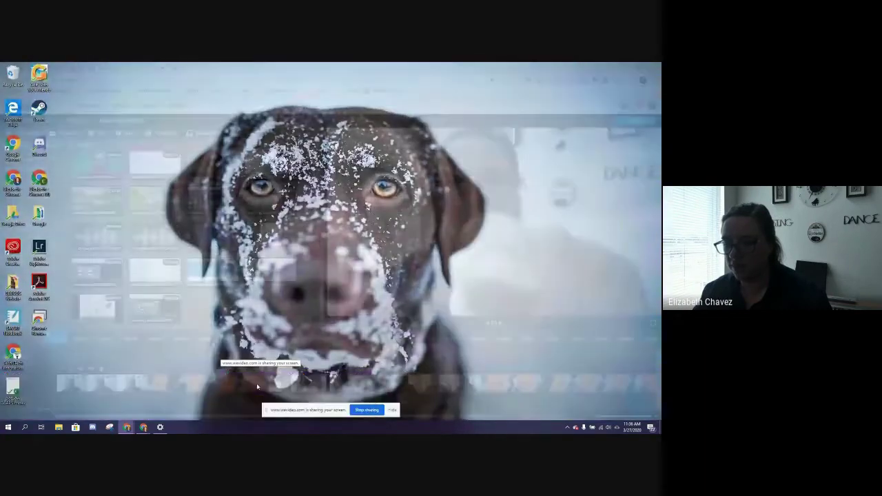
pyautogui.click(367, 411)
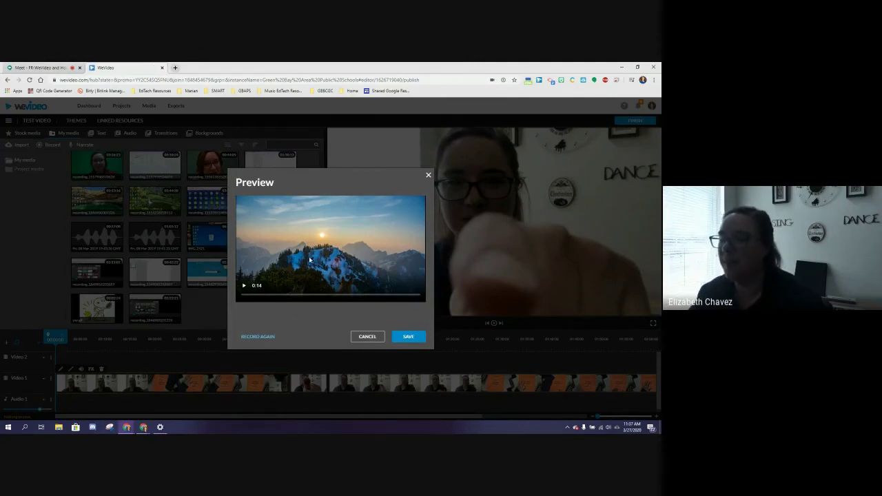
pyautogui.click(408, 337)
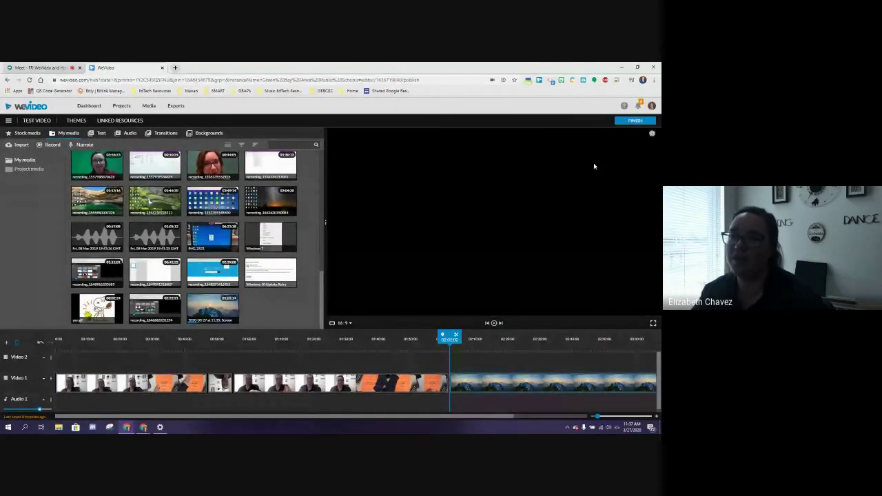
# - Check the Google Meet chat and open the recording source options in the WeVideo editor
pyautogui.hotkey('ctrl', 'shift', 'Tab')
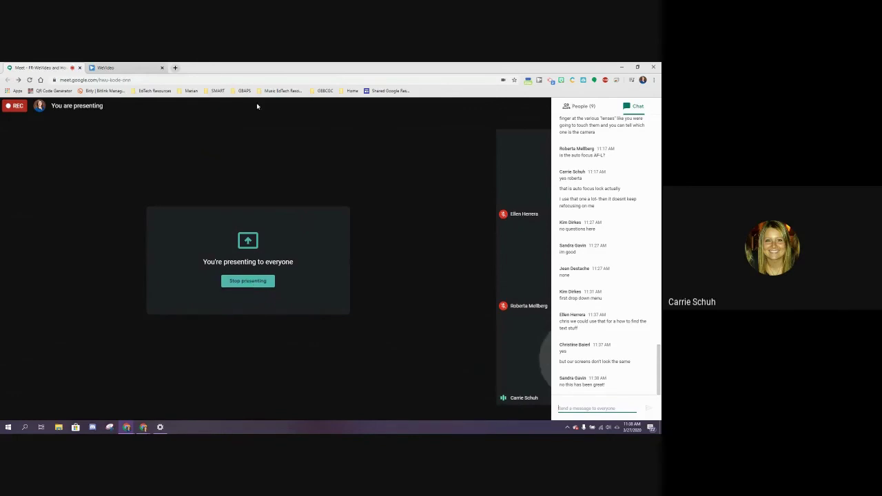
pyautogui.click(131, 68)
pyautogui.click(52, 146)
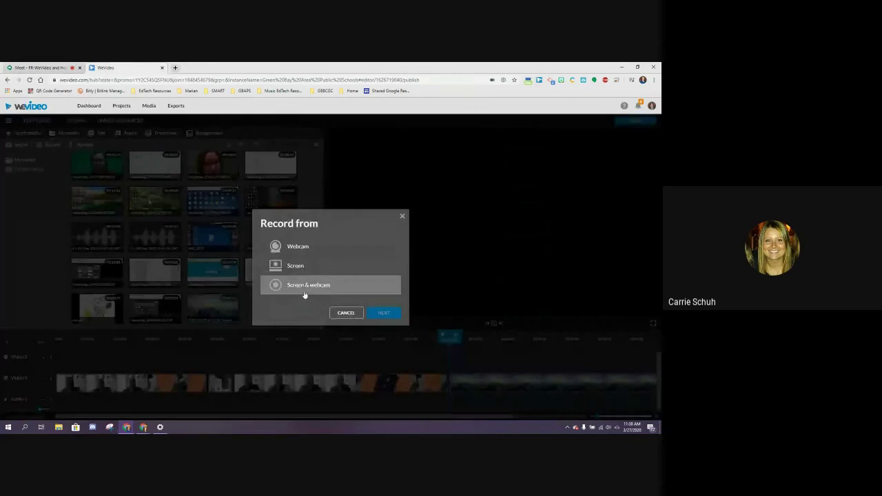
pyautogui.click(34, 68)
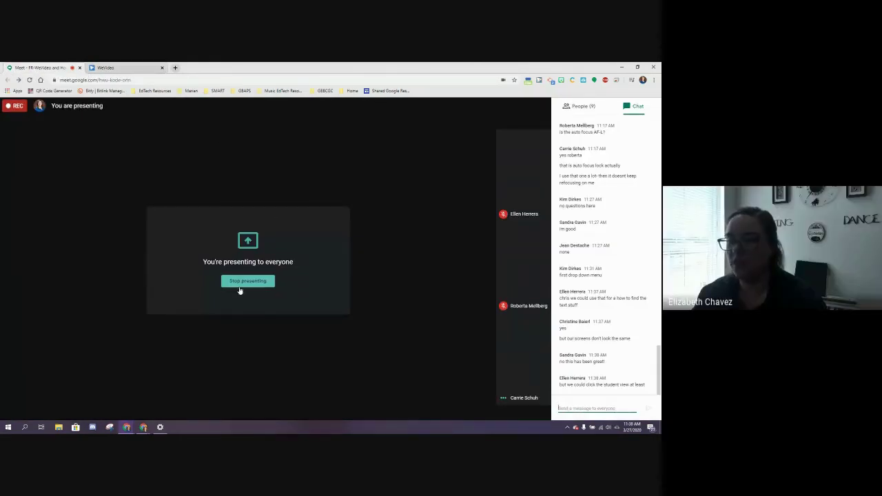
pyautogui.click(105, 67)
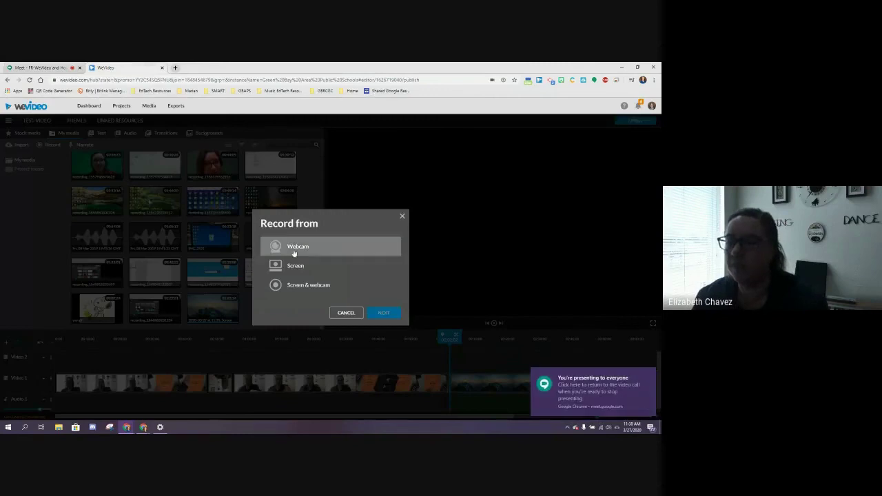
pyautogui.click(652, 373)
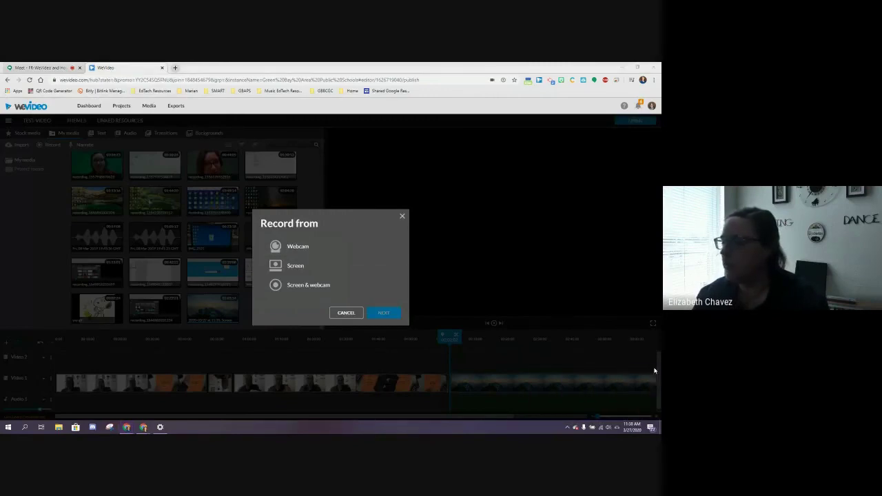
# - Set up a Screen & webcam recording with the HoverCam Solo8 as camera and the HoverCam microphone as audio source
pyautogui.click(296, 287)
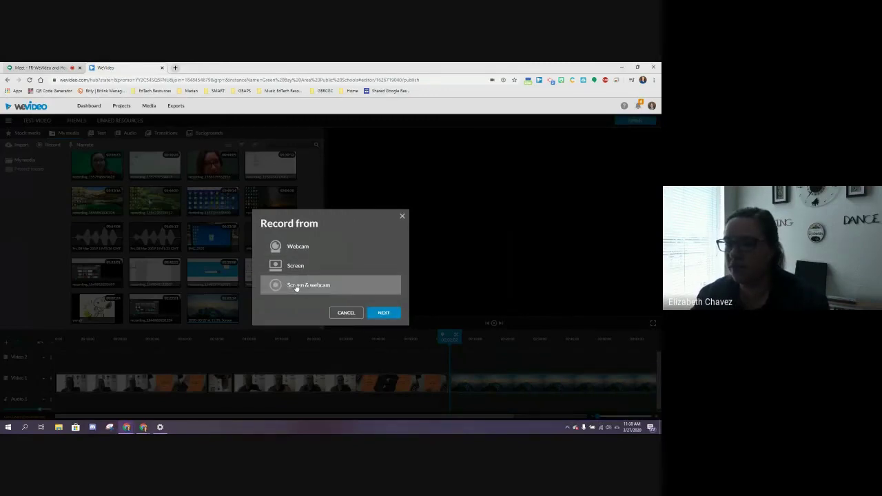
pyautogui.click(383, 313)
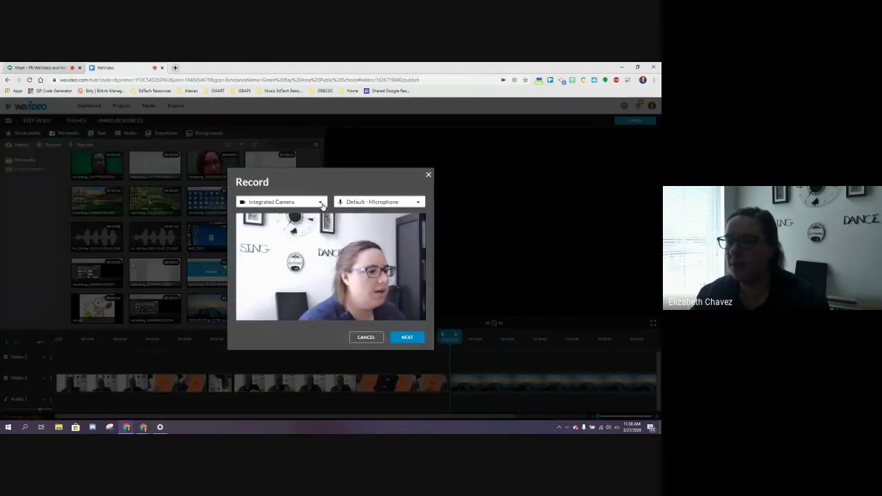
pyautogui.click(293, 202)
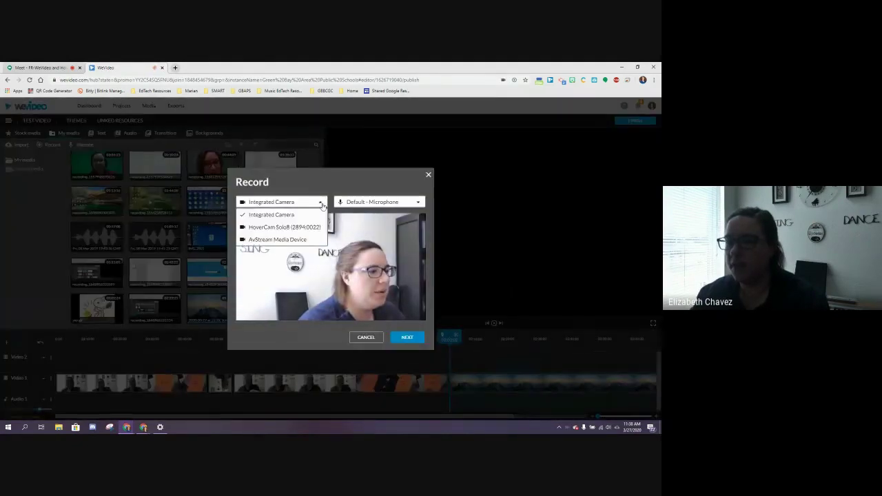
pyautogui.click(297, 227)
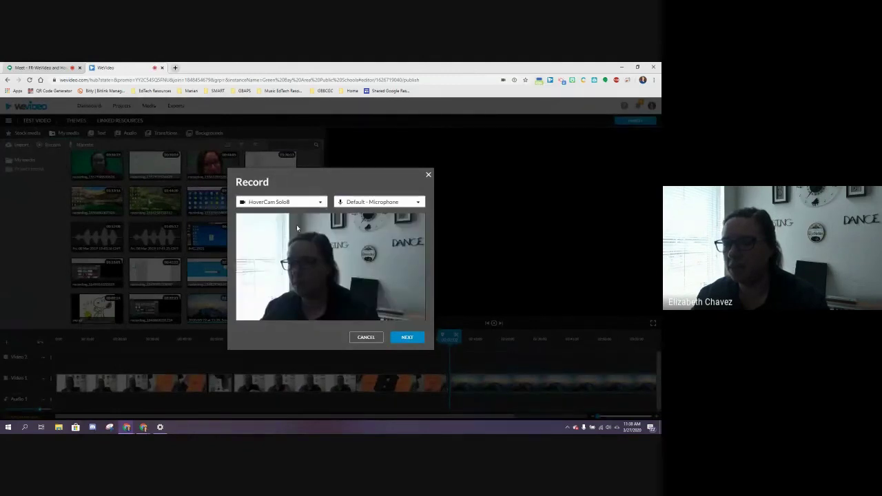
pyautogui.click(417, 202)
pyautogui.click(412, 255)
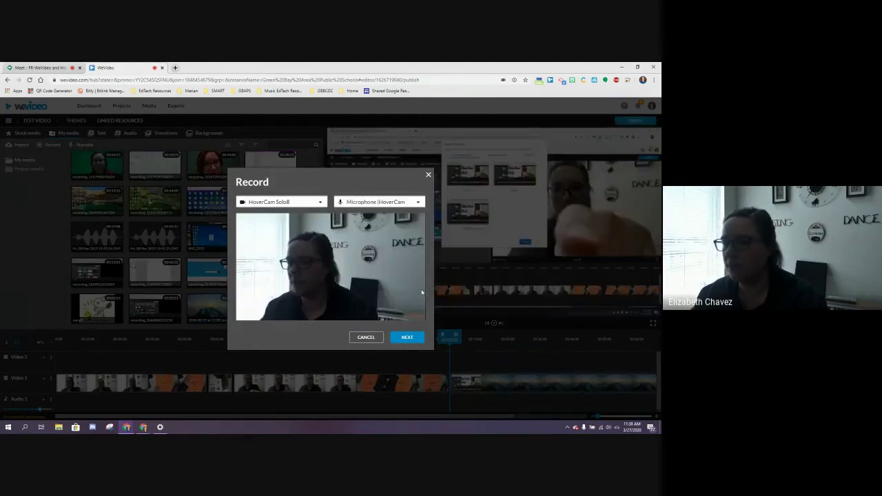
# - Record the entire Screen 1 together with the webcam and save both recordings to the project
pyautogui.click(408, 337)
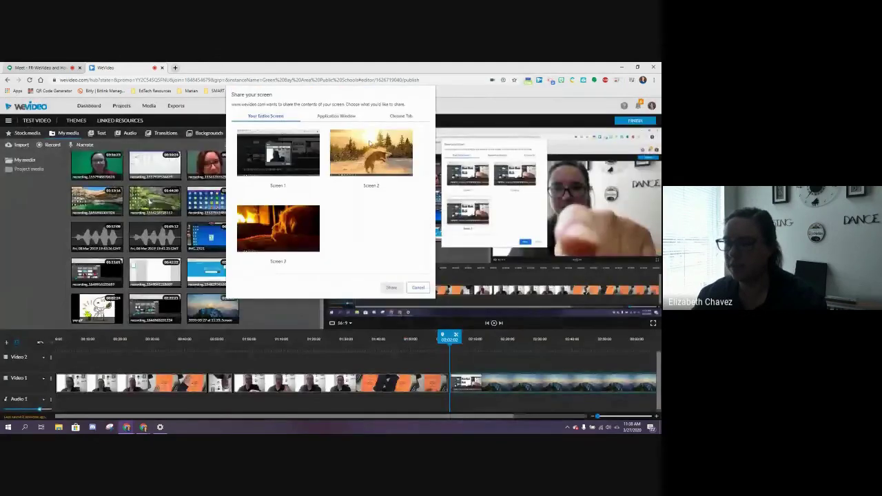
pyautogui.click(288, 164)
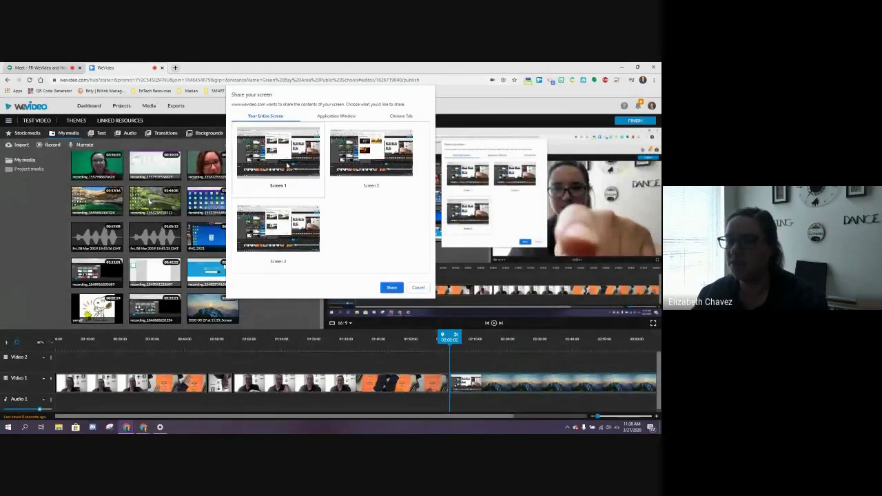
pyautogui.click(390, 288)
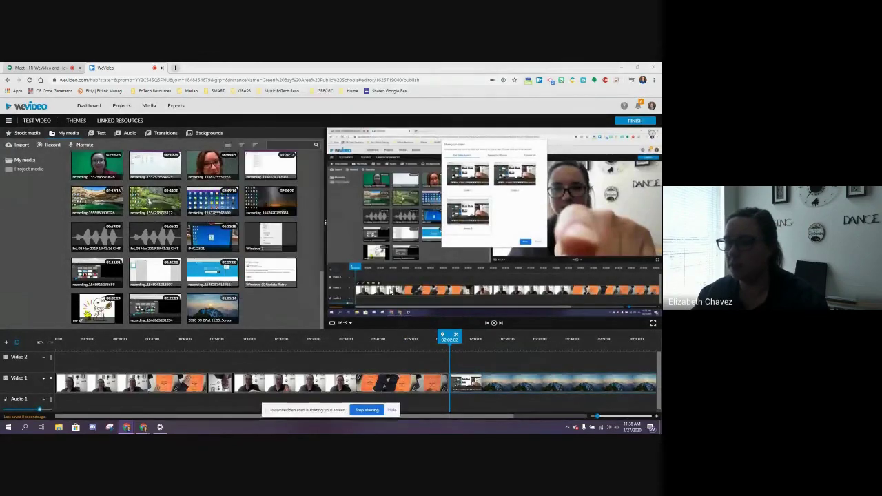
pyautogui.click(376, 414)
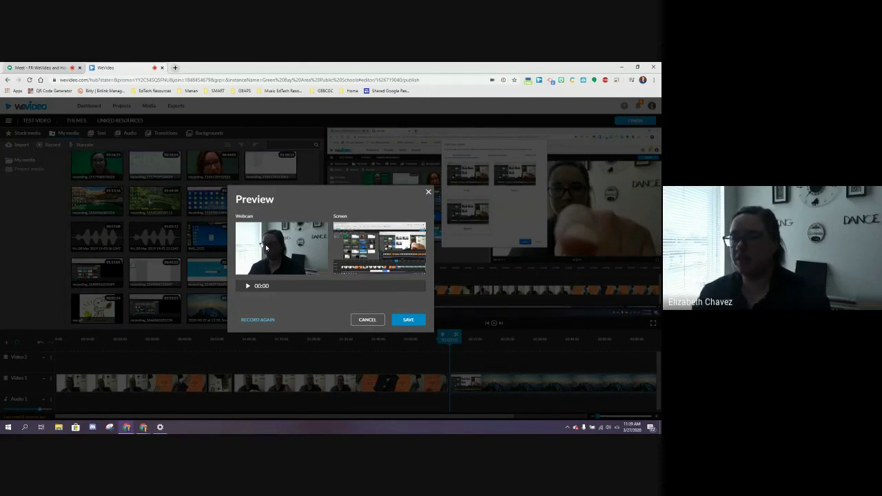
pyautogui.click(408, 319)
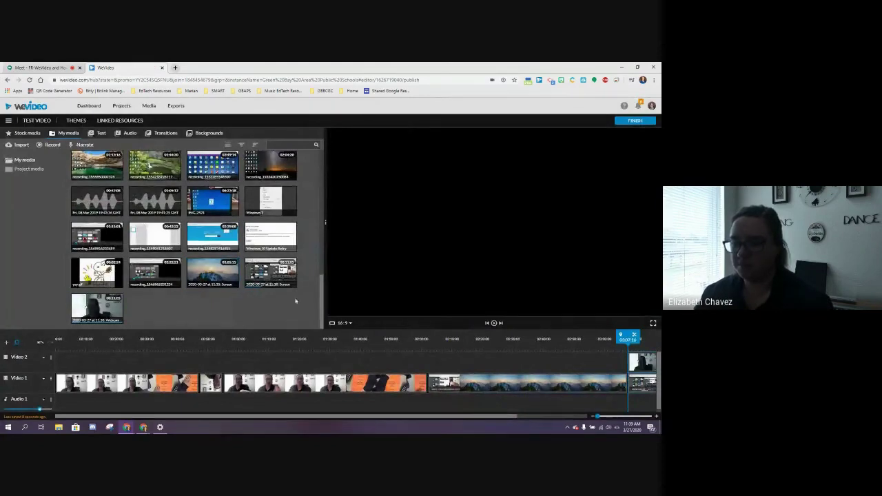
# - Delete all clips from the timeline, including the new webcam and screen recordings
pyautogui.click(124, 373)
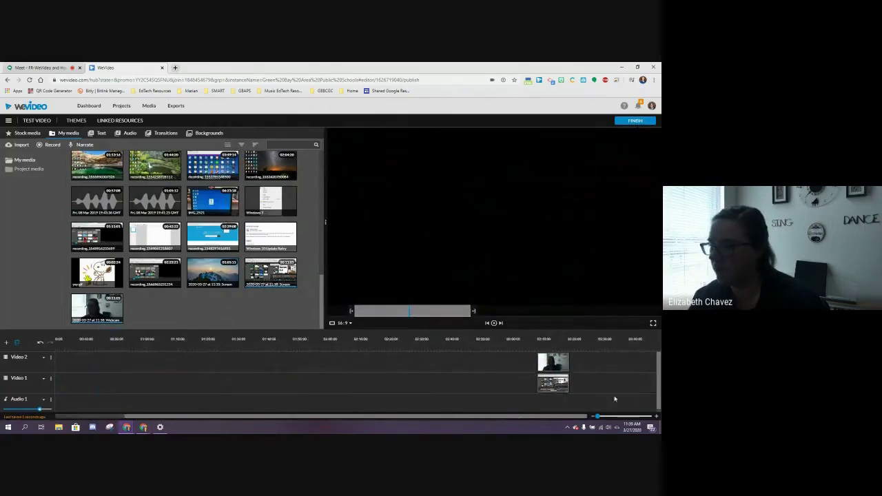
pyautogui.click(563, 366)
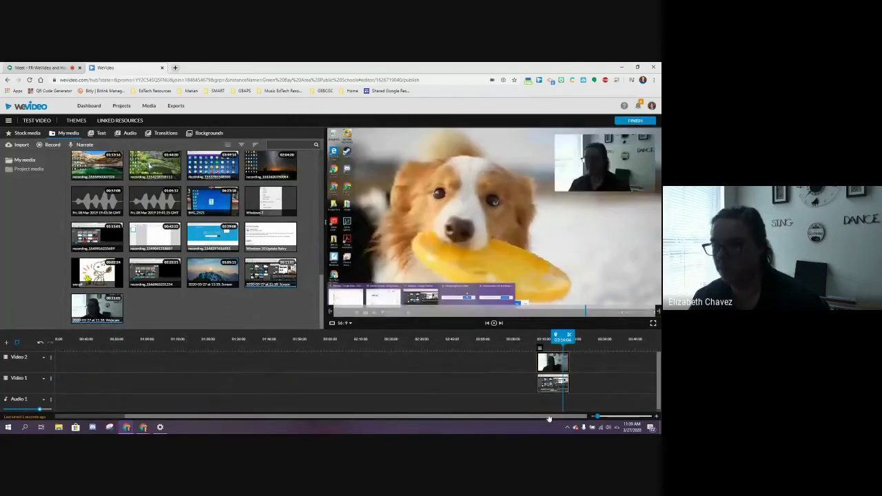
pyautogui.press('Delete')
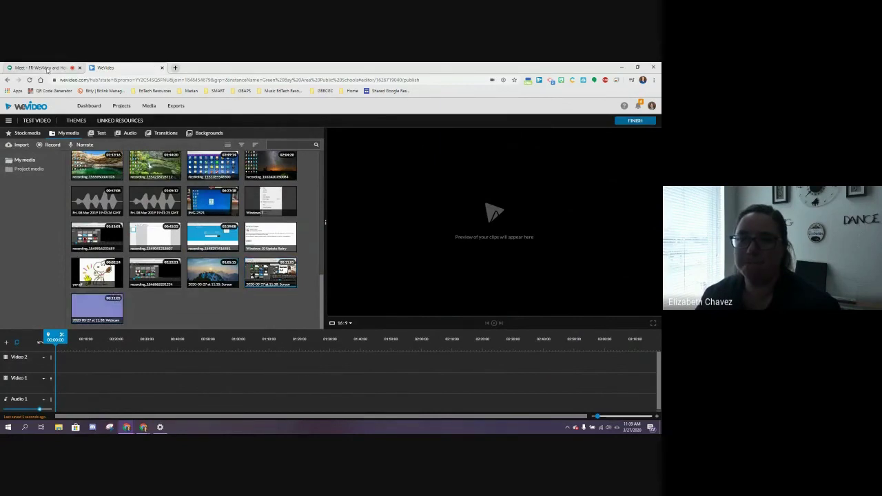
# - Place the 11:38 Screen recording on Video 1 and the 11:38 Webcam recording on Video 2, both at the timeline start
pyautogui.click(284, 269)
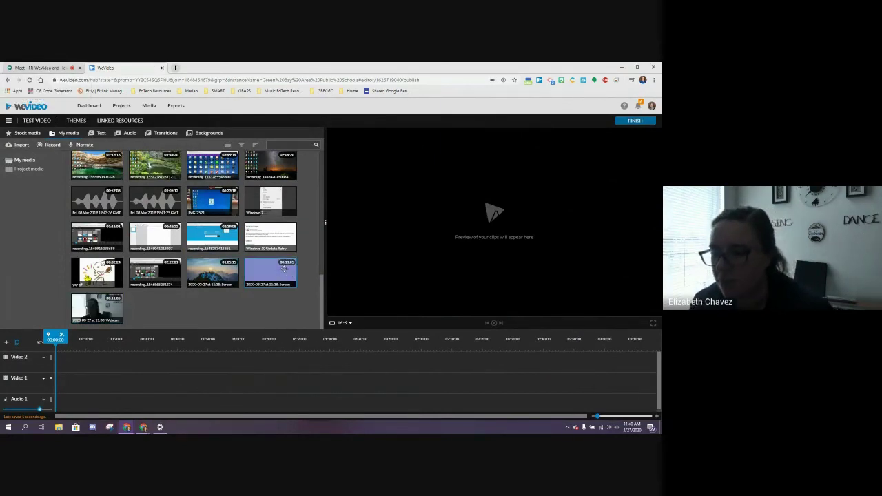
pyautogui.click(96, 307)
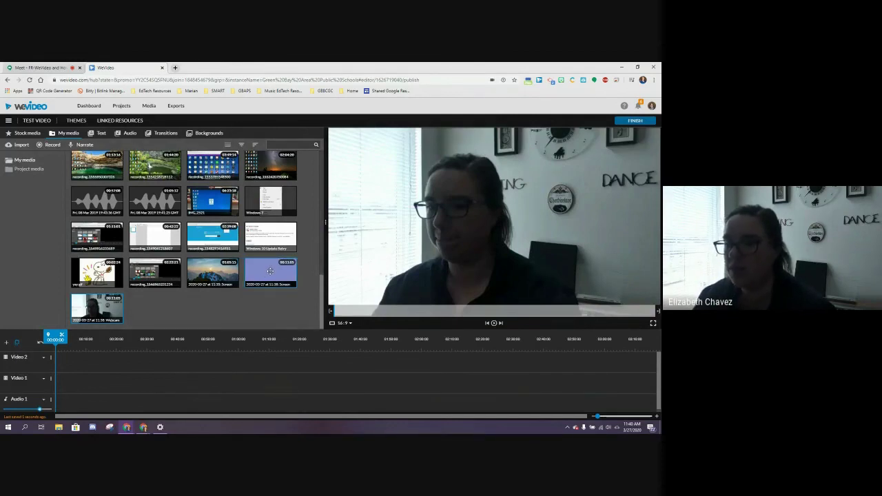
pyautogui.moveTo(277, 271); pyautogui.dragTo(64, 378)
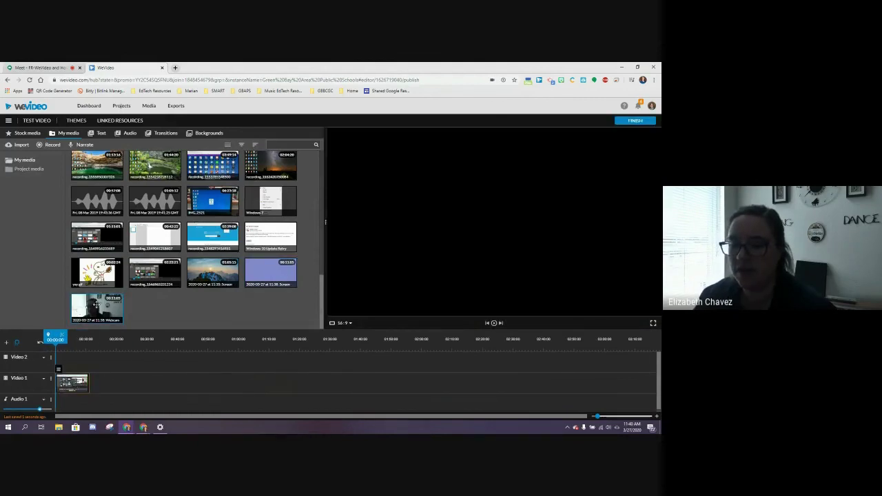
pyautogui.moveTo(96, 309); pyautogui.dragTo(64, 360)
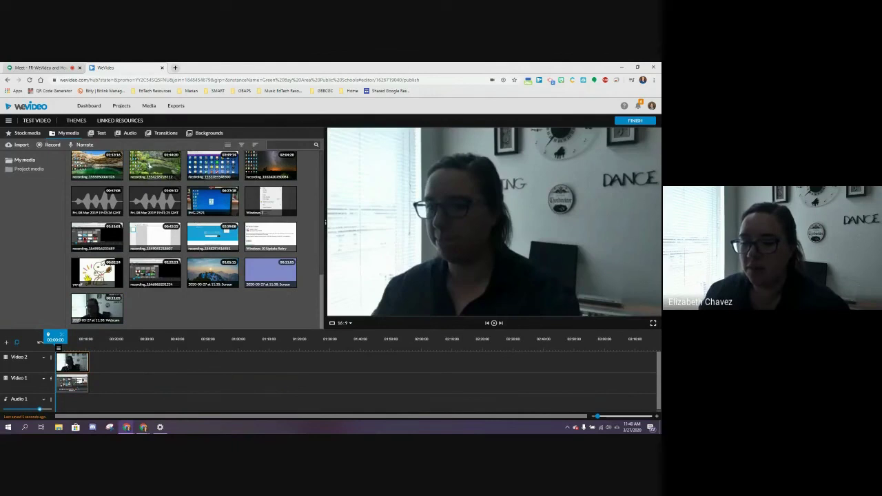
# - Scale the webcam clip to 0.23, move it to the picture's lower-right corner at about x 1435, y 734, and play the result
pyautogui.doubleClick(71, 363)
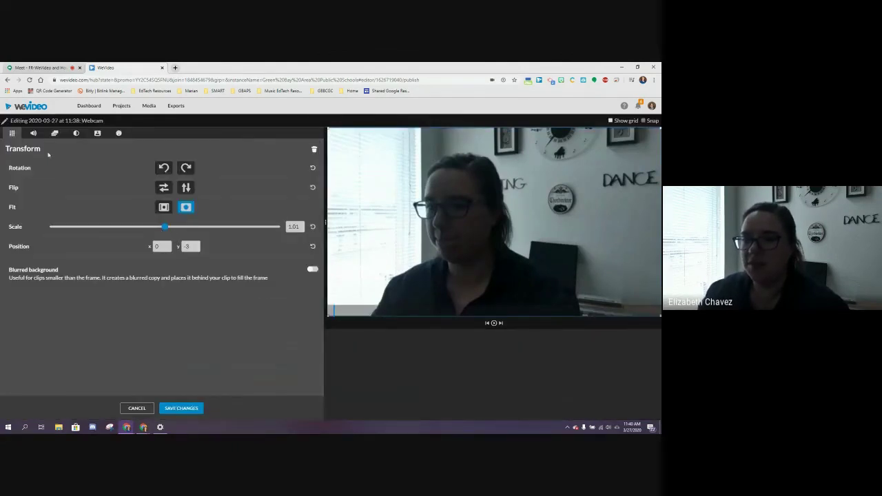
pyautogui.moveTo(166, 228); pyautogui.dragTo(77, 238)
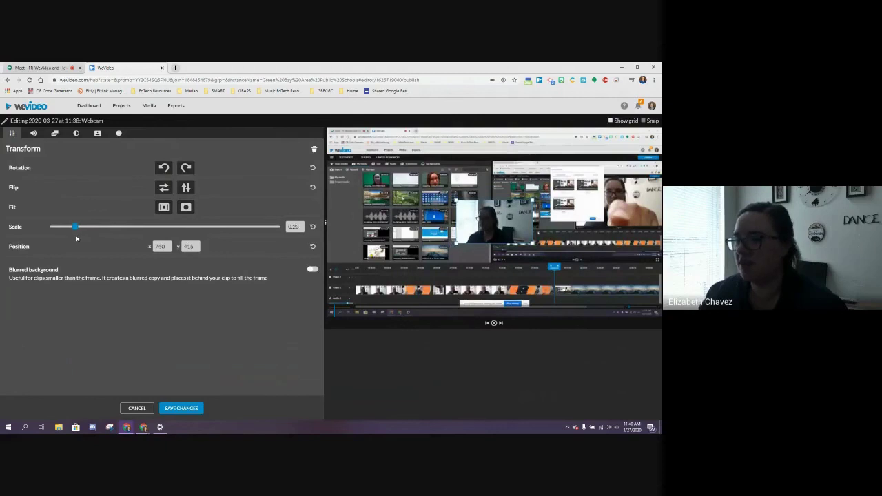
pyautogui.moveTo(495, 229); pyautogui.dragTo(616, 284)
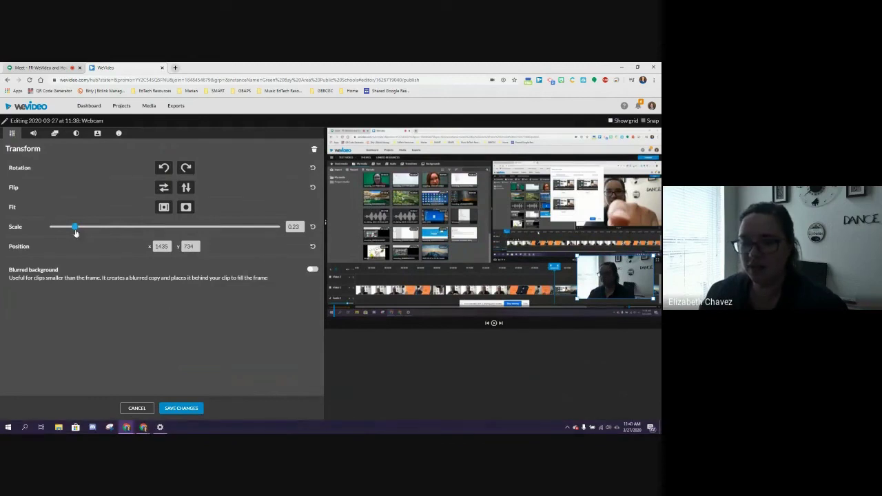
pyautogui.click(182, 409)
pyautogui.click(497, 327)
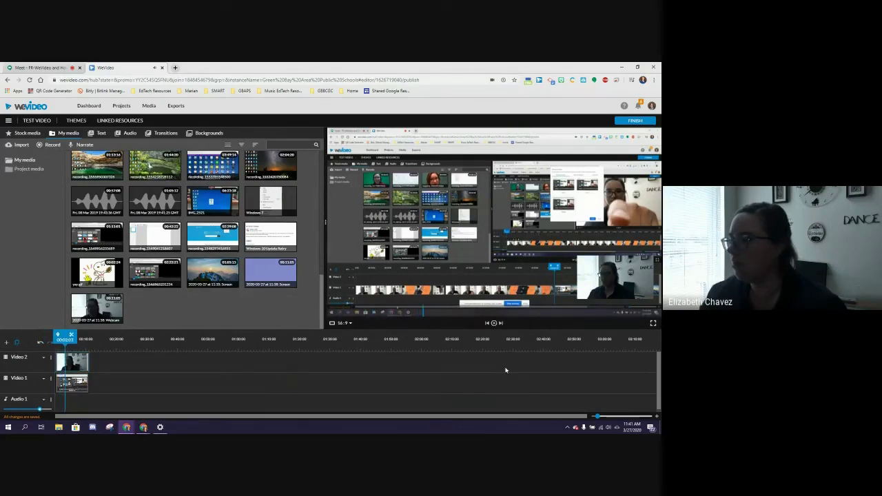
# - Stop the playback and check the layered picture at the end of the clips and at about 7 seconds
pyautogui.click(495, 324)
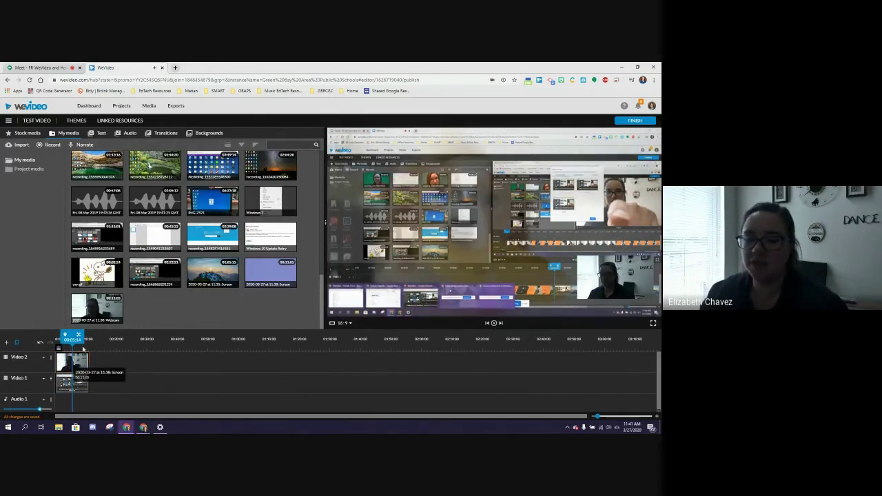
pyautogui.click(86, 387)
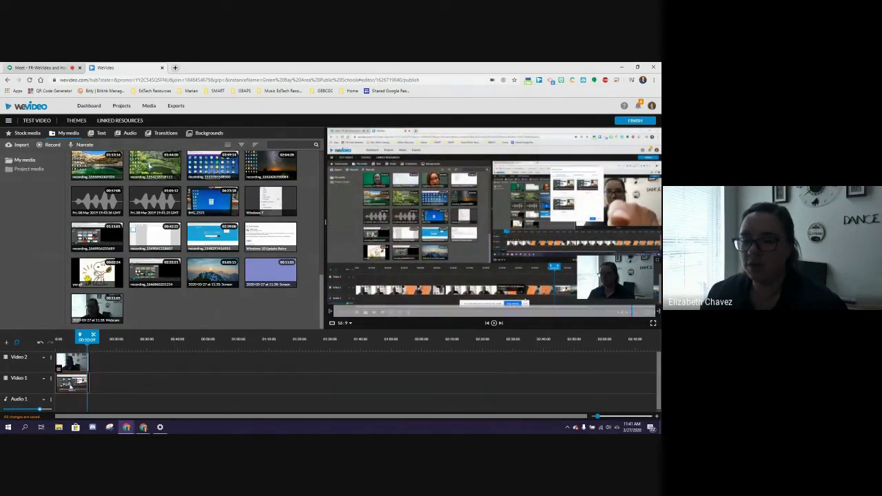
pyautogui.click(78, 364)
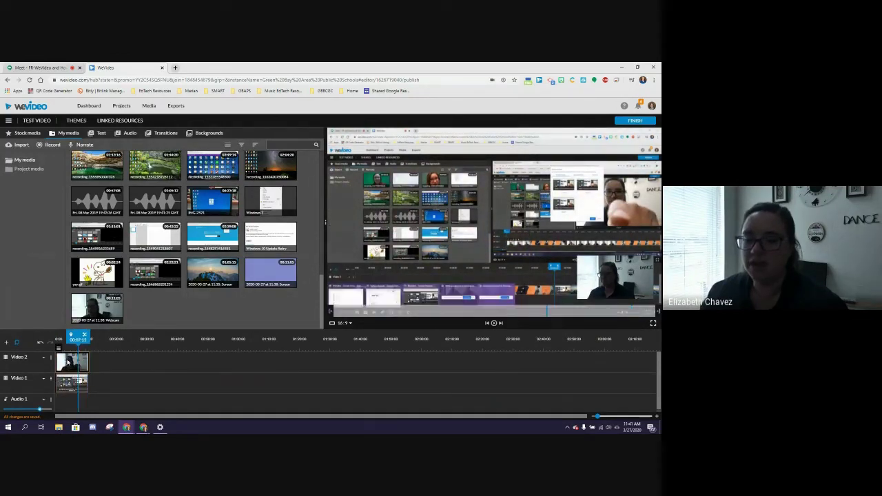
# - Shrink the webcam clip to scale 0.2, position it at x 1475, y 748 in the picture's lower-right corner, and save the changes
pyautogui.doubleClick(75, 363)
pyautogui.moveTo(74, 229); pyautogui.dragTo(71, 228)
pyautogui.moveTo(578, 276); pyautogui.dragTo(613, 254)
pyautogui.moveTo(603, 278); pyautogui.dragTo(601, 283)
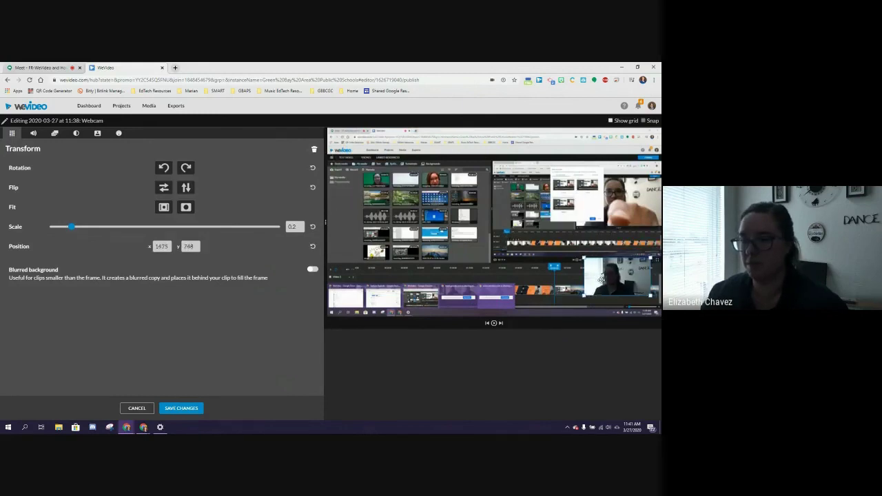
pyautogui.click(177, 409)
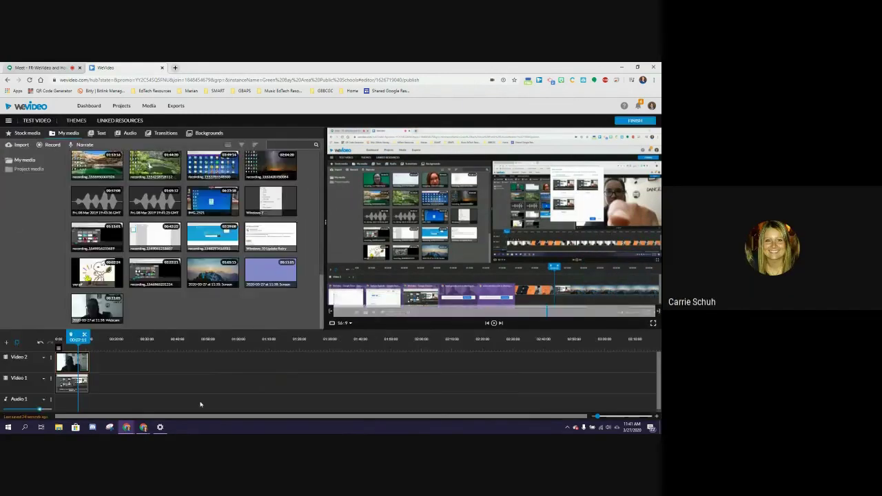
# - Switch to the Google Meet call to check the participants' chat messages
pyautogui.click(41, 68)
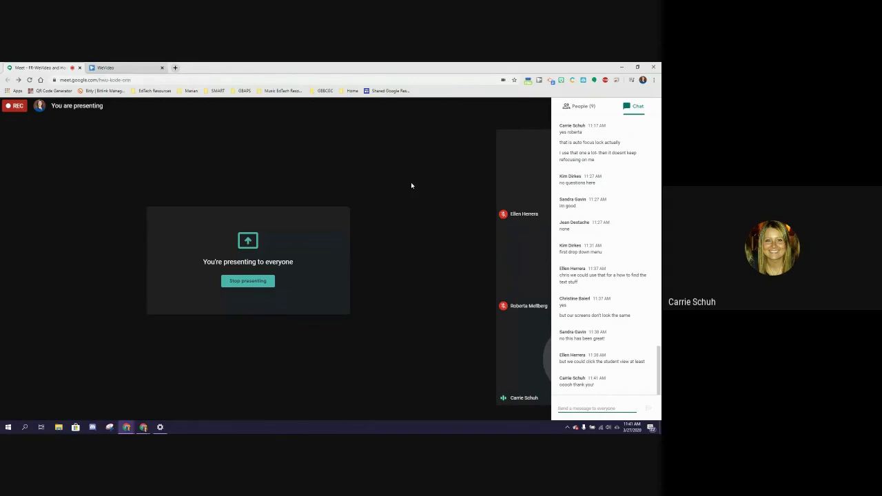